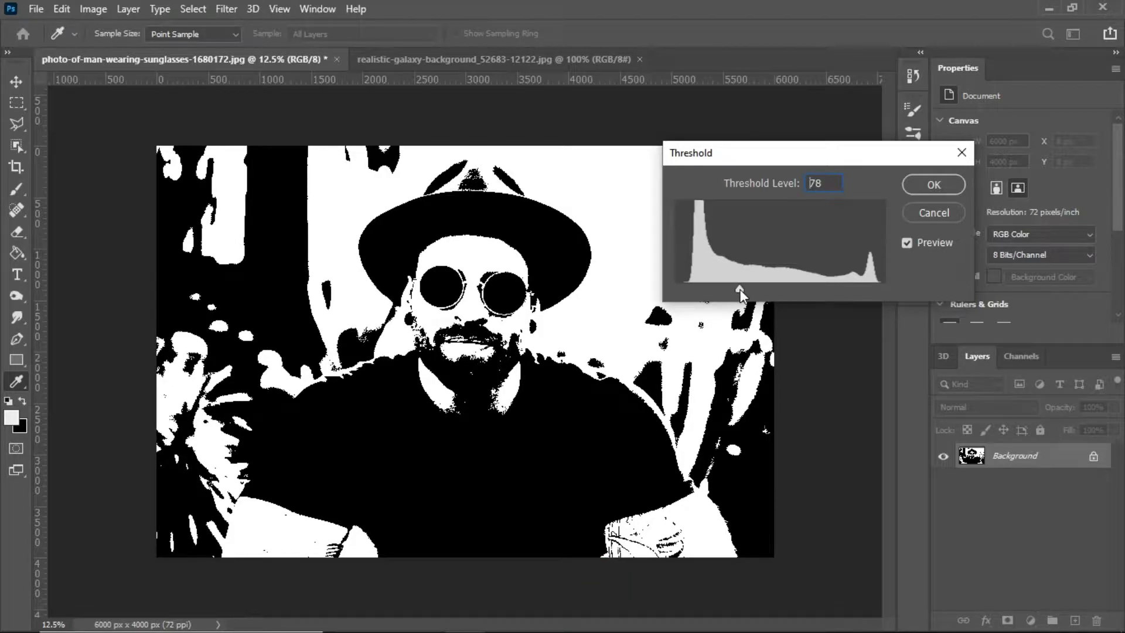
Step: Apply the Threshold adjustment to the portrait photo at level 75
type("75")
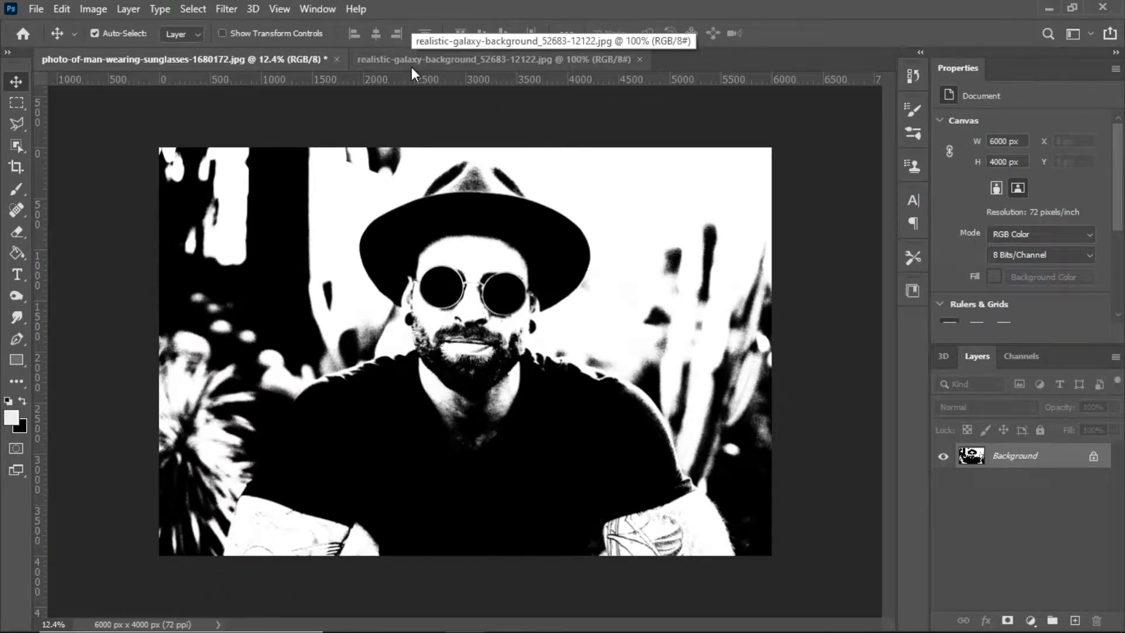
Step: Bring the galaxy image into the portrait document and enlarge it to about 6179 × 4116 px
left_click(411, 60)
left_click_drag(524, 295, 794, 463)
key("ctrl+t")
left_click_drag(432, 292, 130, 167)
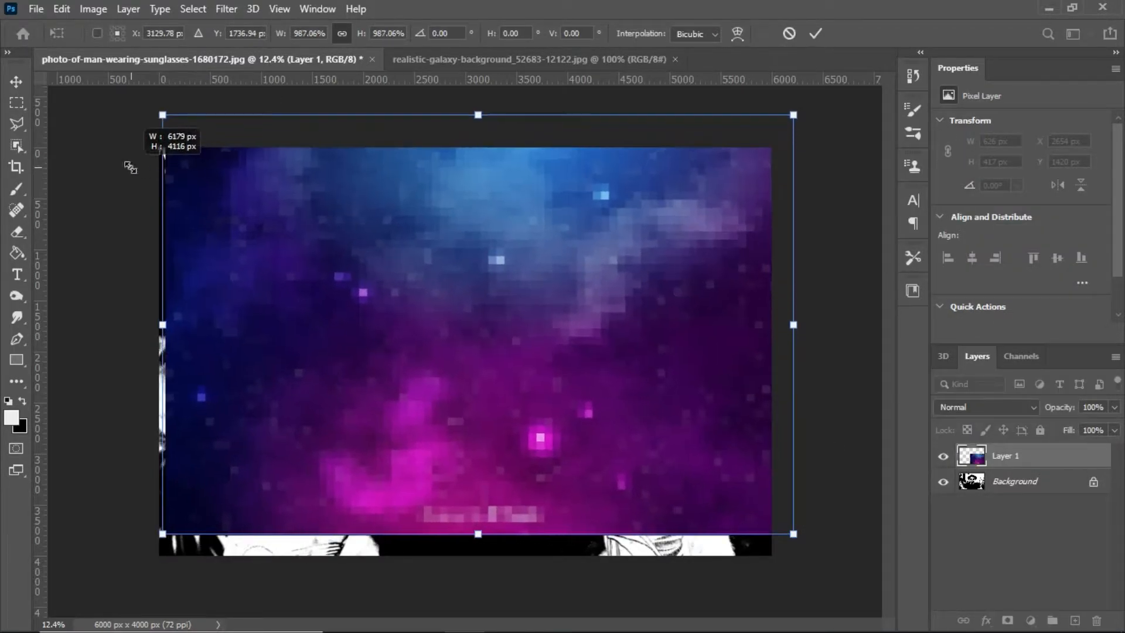
key("Return")
Step: Reposition the galaxy layer and enlarge it to about 6631 × 4417 px to cover the whole canvas
left_click_drag(459, 339, 469, 384)
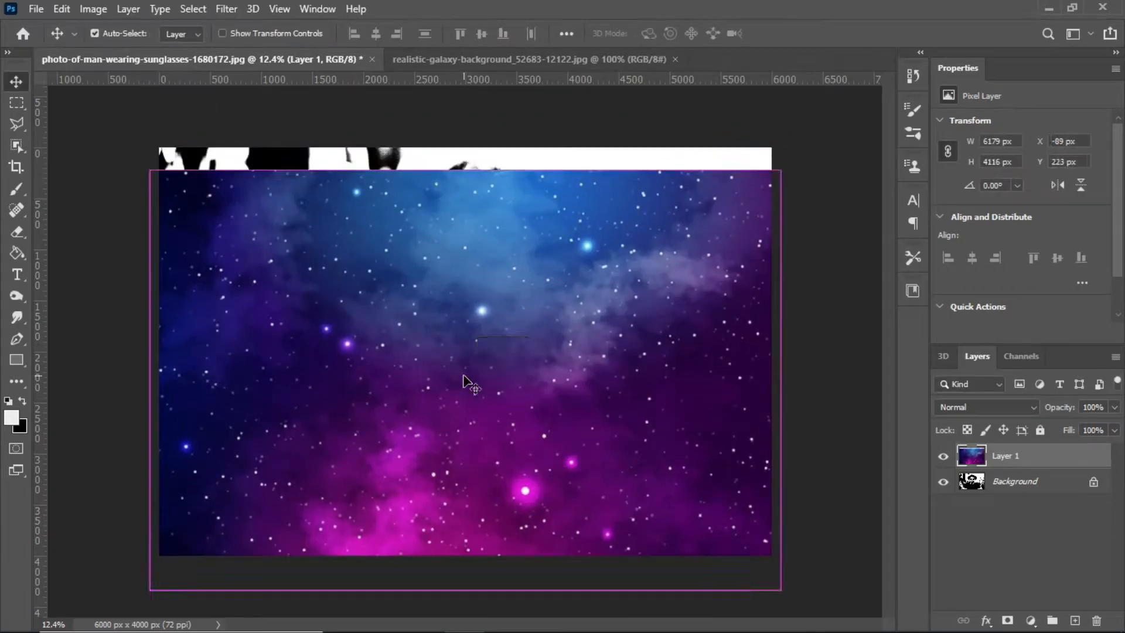
key("ctrl+t")
left_click_drag(779, 171, 825, 143)
left_click_drag(623, 341, 610, 341)
key("Return")
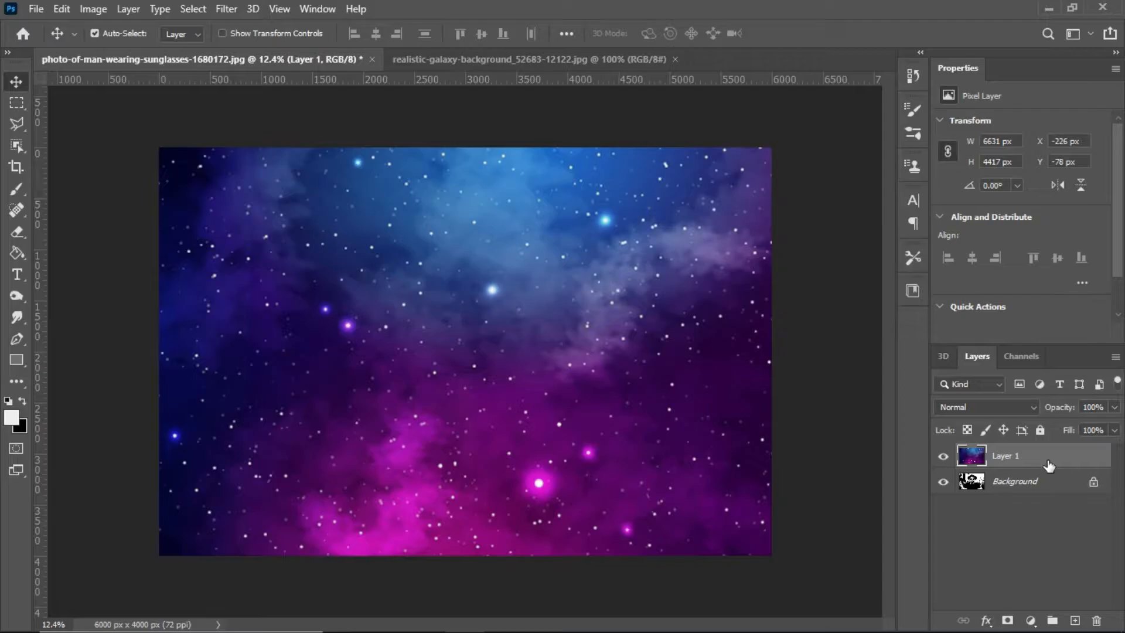
Step: Set the galaxy layer's blending mode to Screen
left_click(1032, 408)
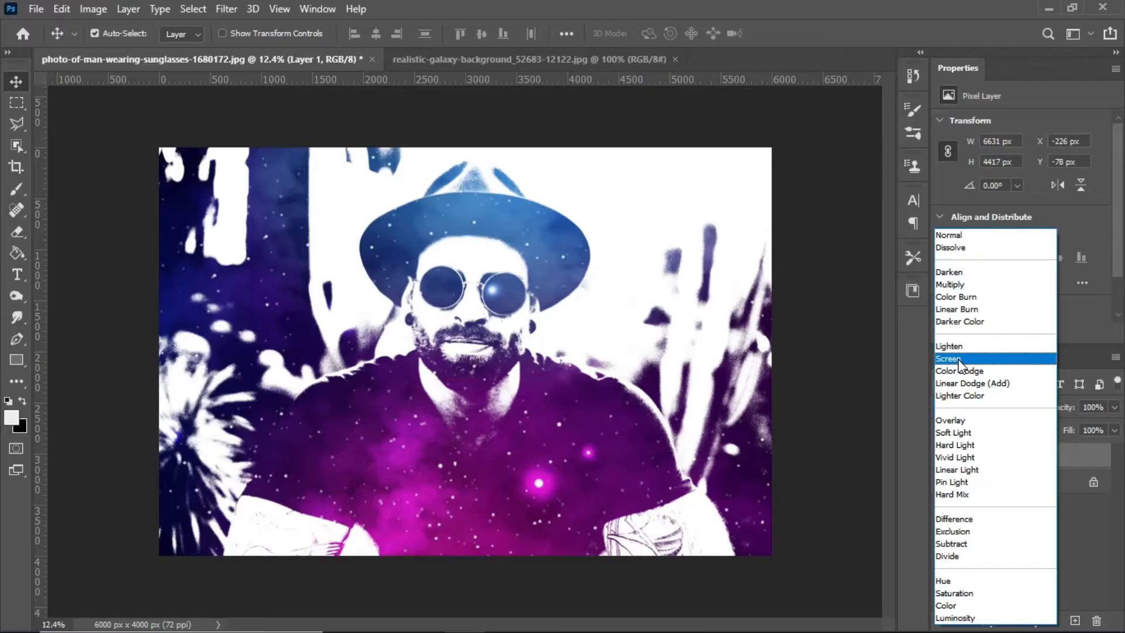
left_click(790, 300)
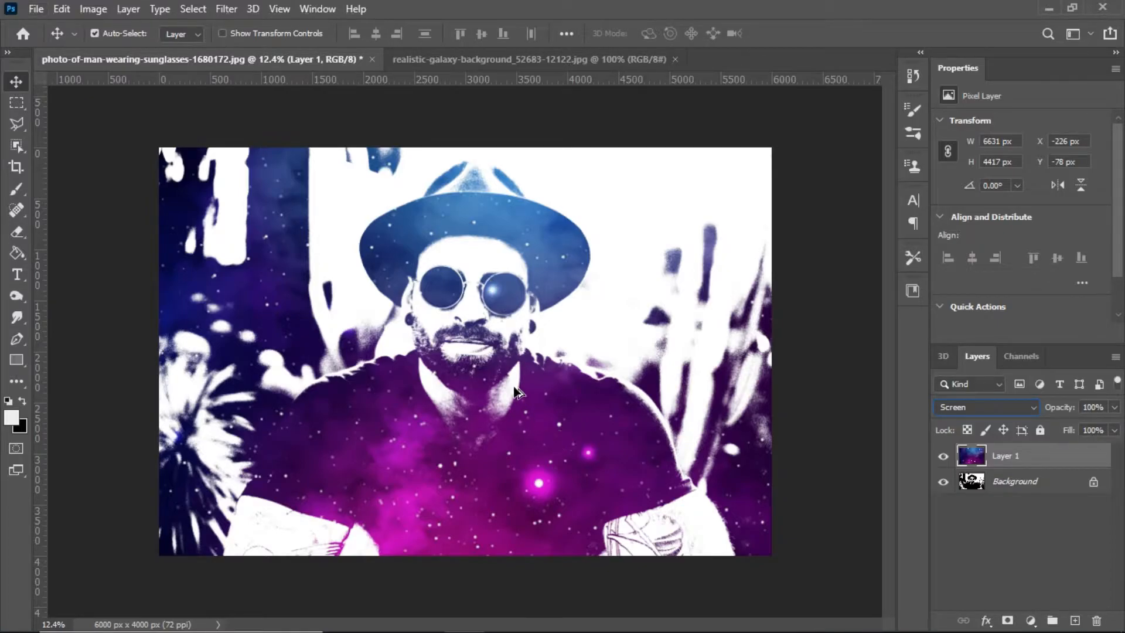
scroll(521, 427, "down", 1)
scroll(521, 426, "up", 1)
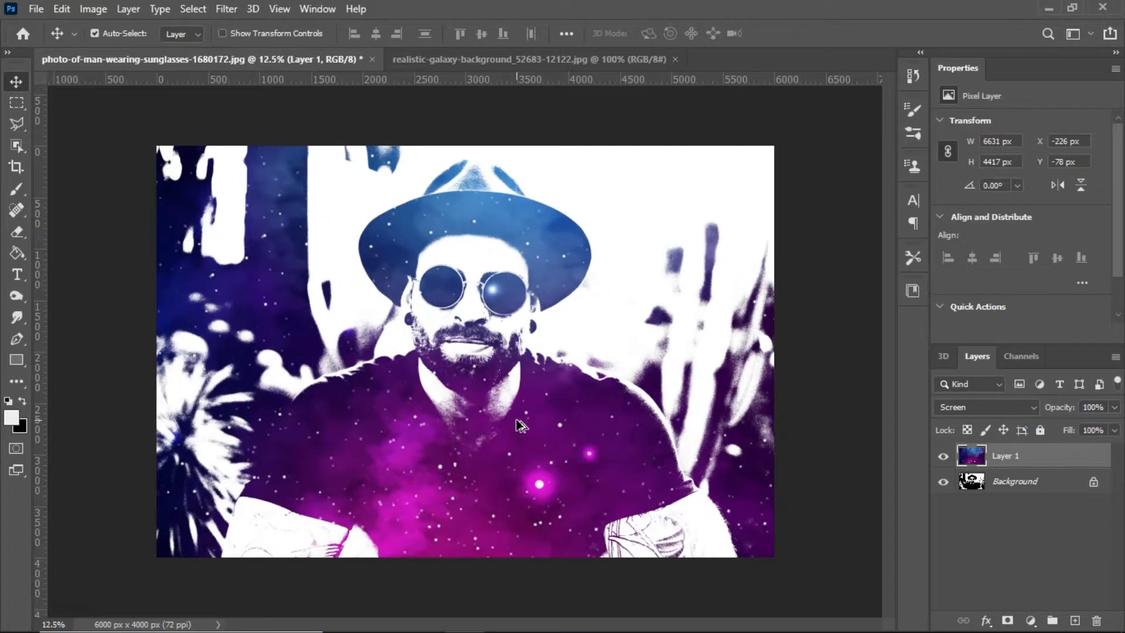
Step: Draw a circle shape about 3128 px in diameter over the man's head and shoulders and fill it with mid grey
left_click_drag(16, 362, 87, 389)
left_click_drag(320, 147, 676, 470)
left_click(186, 34)
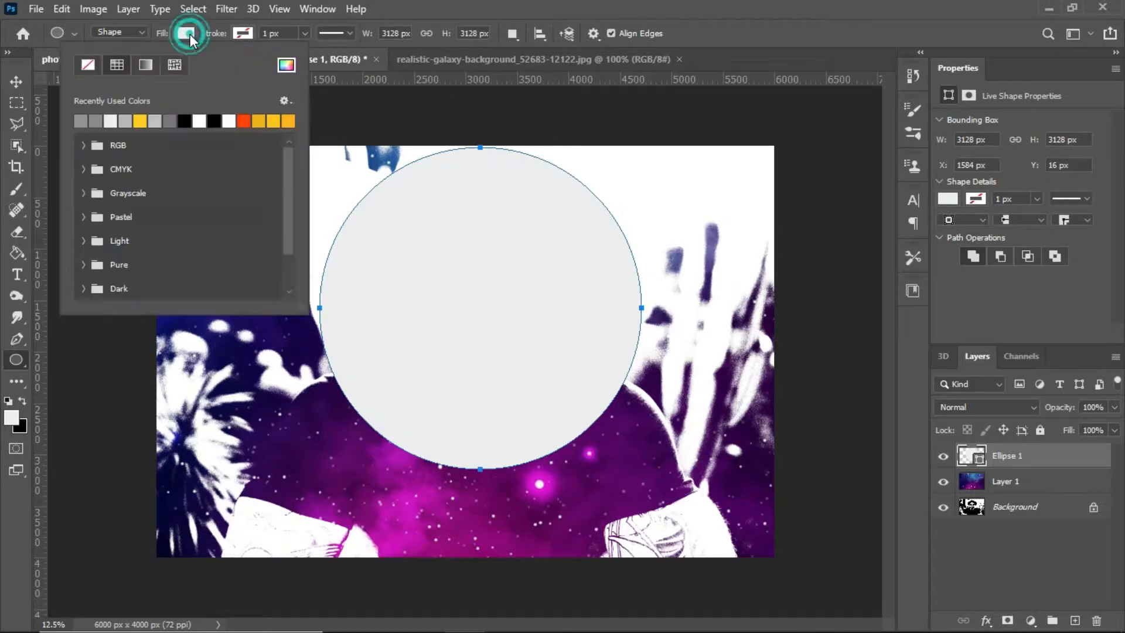
left_click(88, 65)
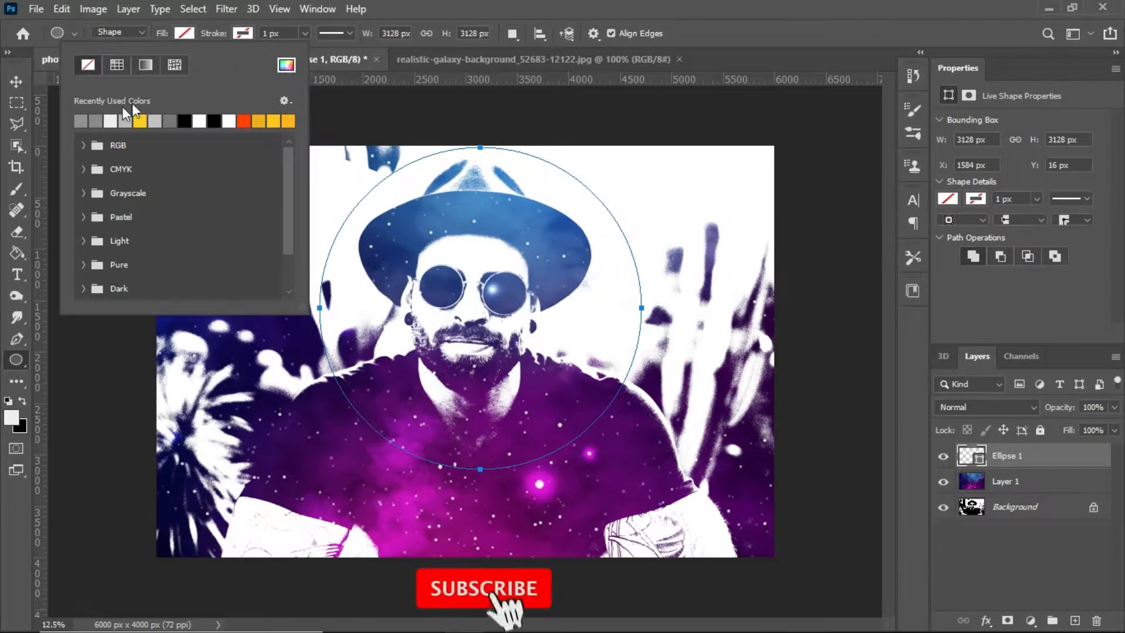
left_click(88, 119)
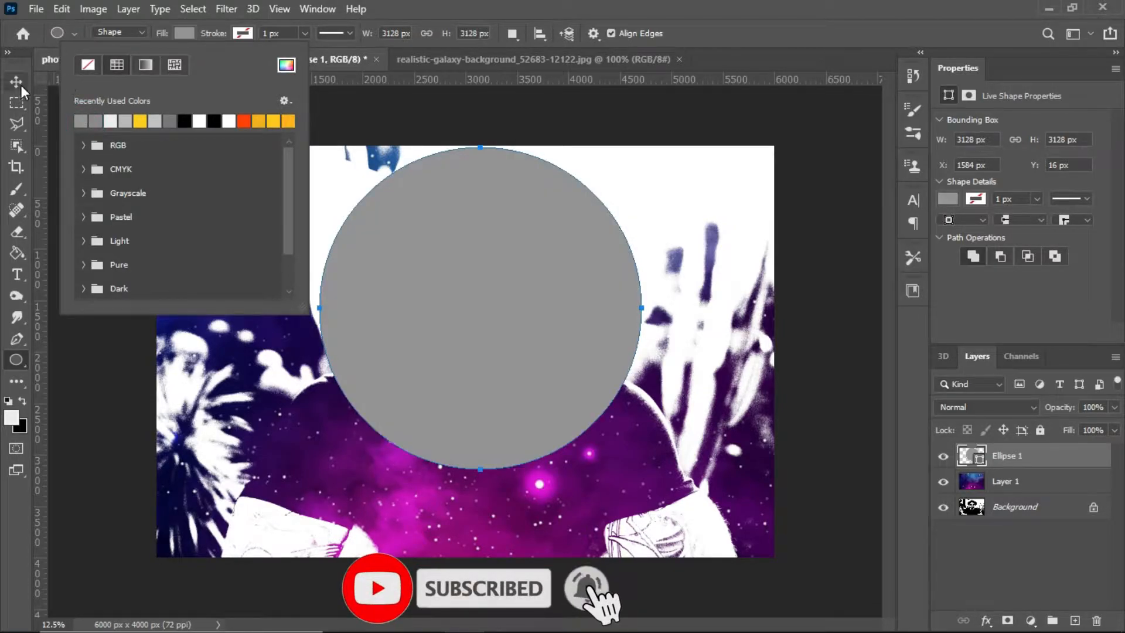
left_click(17, 82)
Step: Duplicate the circle layer and scale the copy about its centre to about 92.84%
right_click(1001, 454)
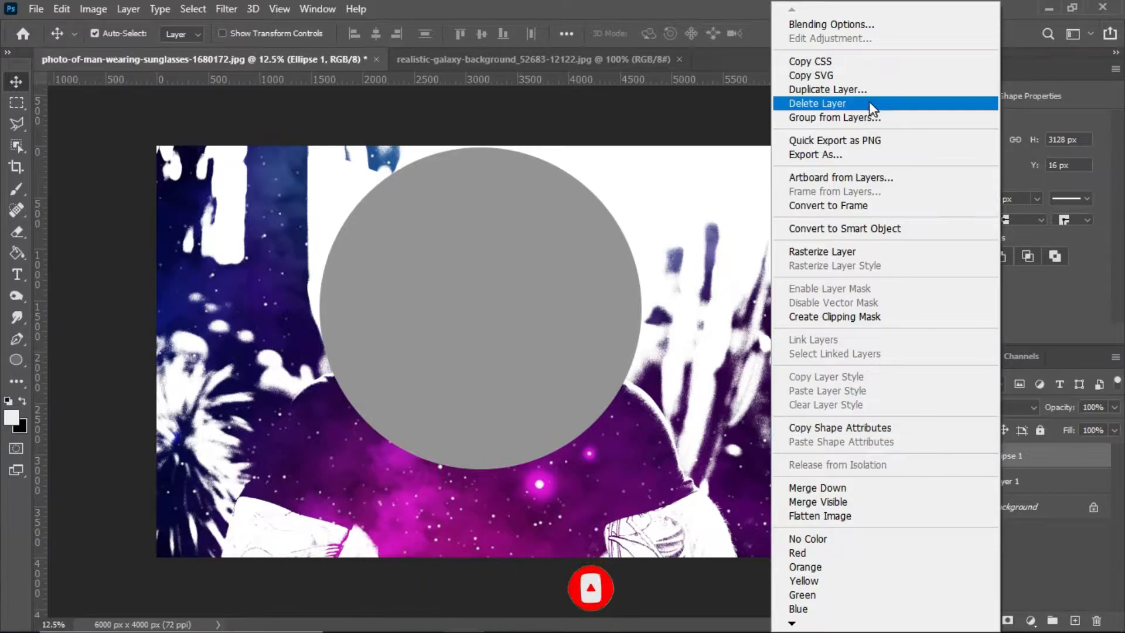
left_click(851, 89)
left_click(706, 169)
key("ctrl+t")
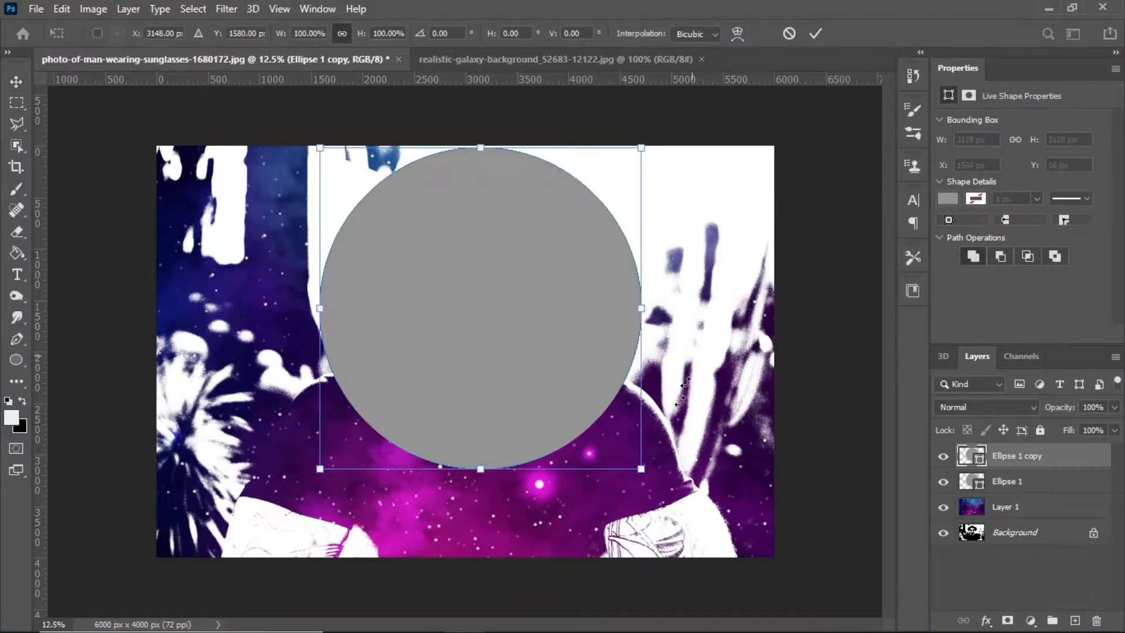
mouse_move(641, 470)
left_mouse_down()
mouse_move(622, 448)
mouse_move(633, 454)
left_mouse_up()
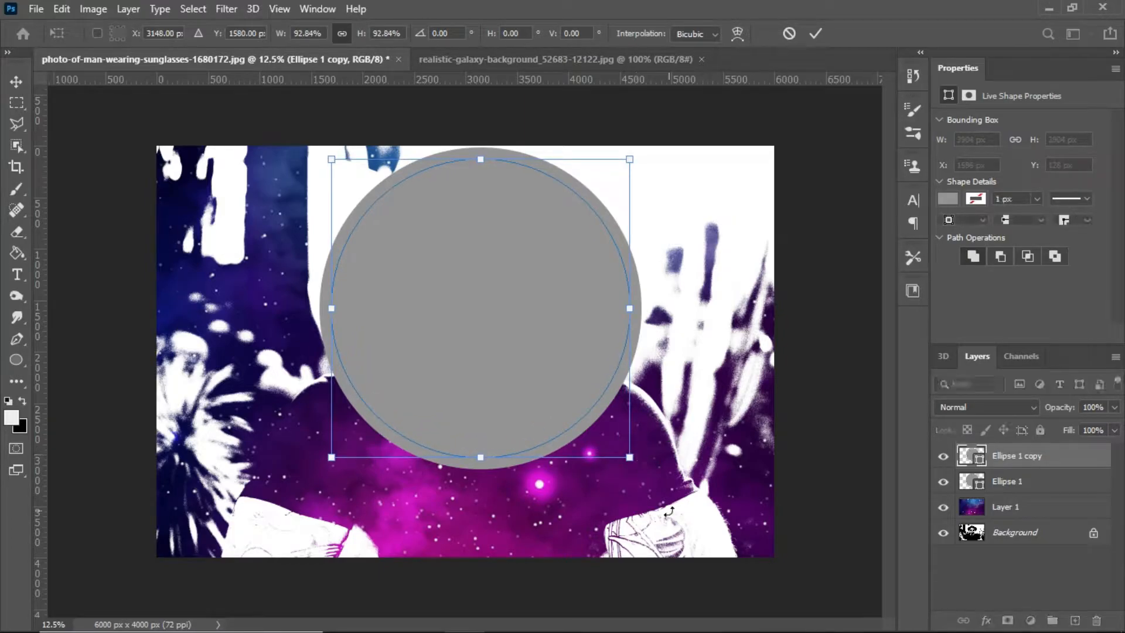
key("Return")
Step: Rasterize the smaller circle's layer and select its disc with the Magic Wand
left_click(17, 145)
left_click(94, 178)
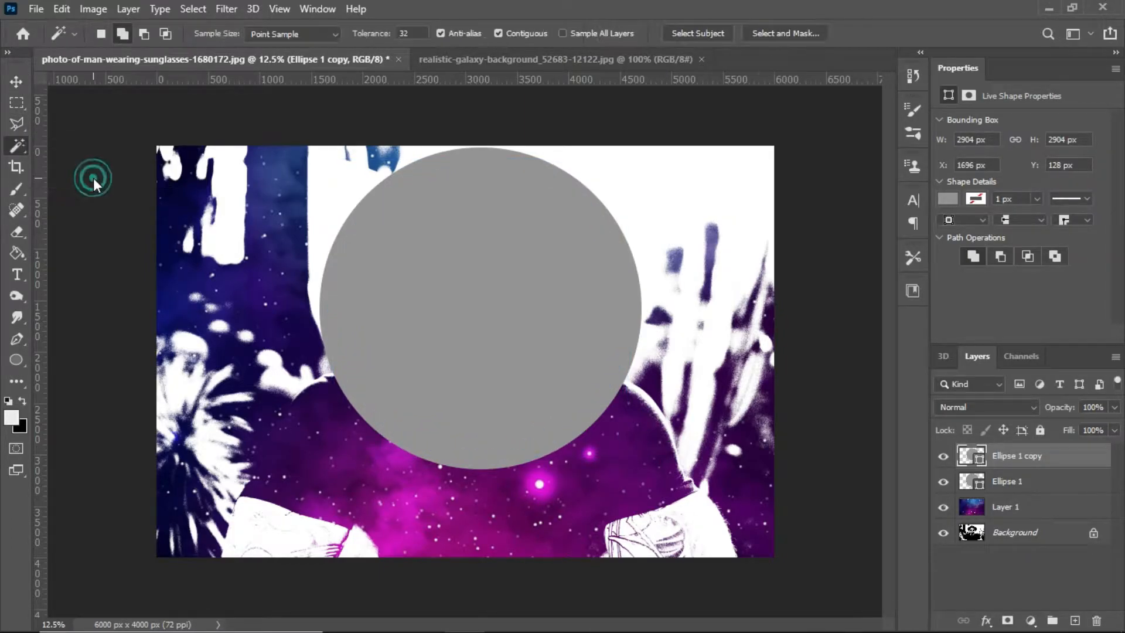
right_click(1024, 457)
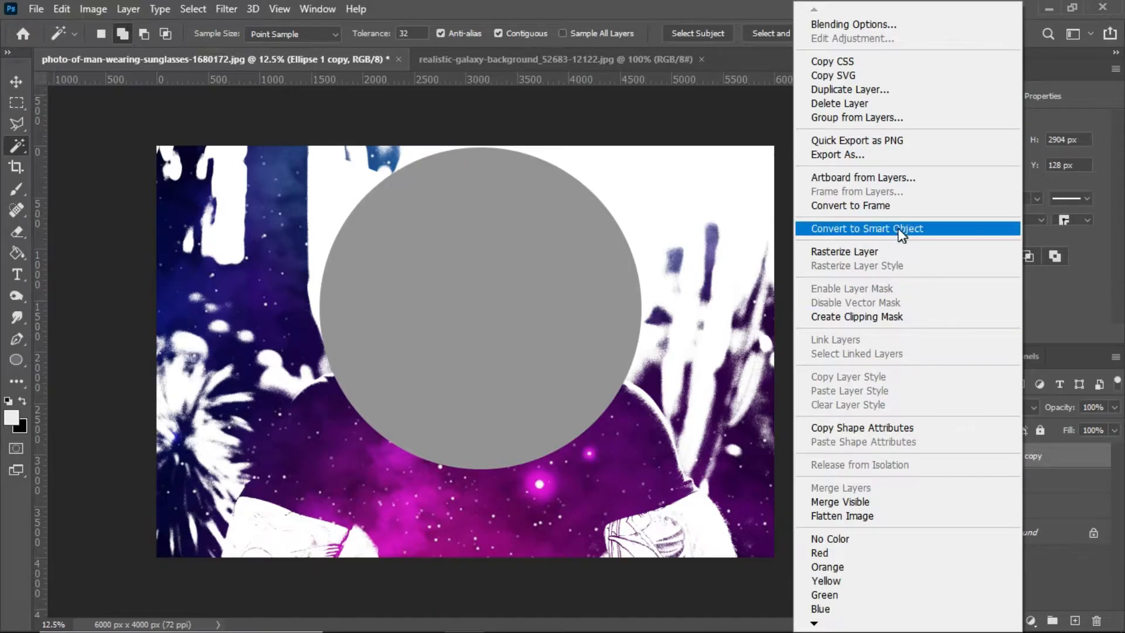
left_click(895, 252)
left_click(520, 320)
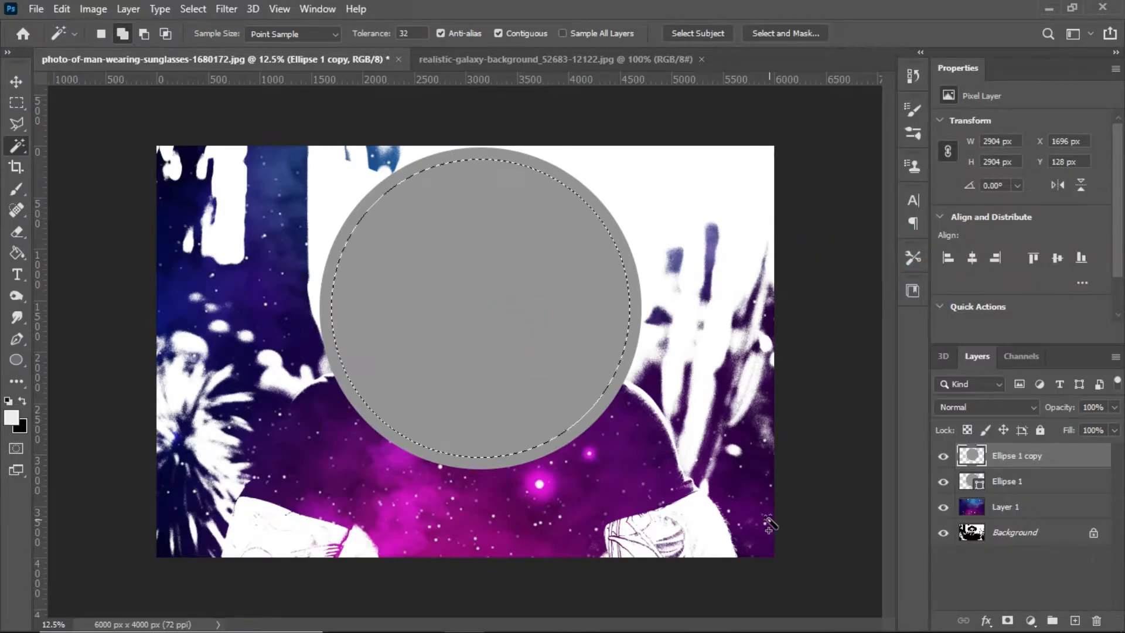
Step: Rasterize the original circle layer and cut the selected disc out of it, leaving a ring
right_click(1025, 482)
left_click(845, 252)
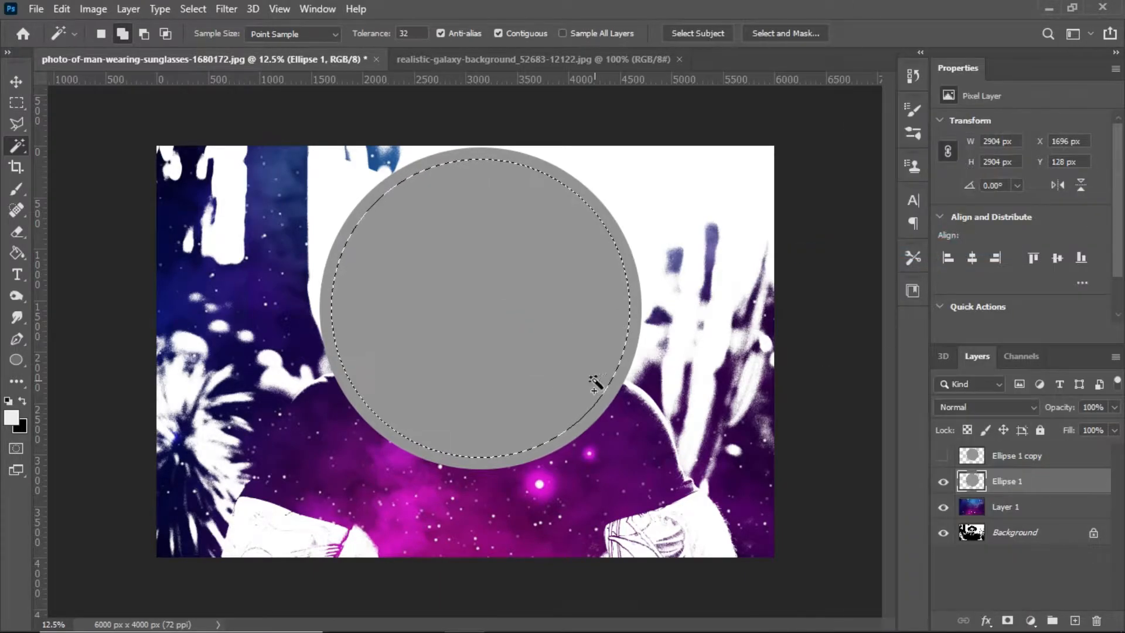
key("Delete")
key("ctrl+d")
Step: Delete the smaller circle's layer and move the ring down around the man's face, to about X 1436, Y 436 px
left_click(1026, 456)
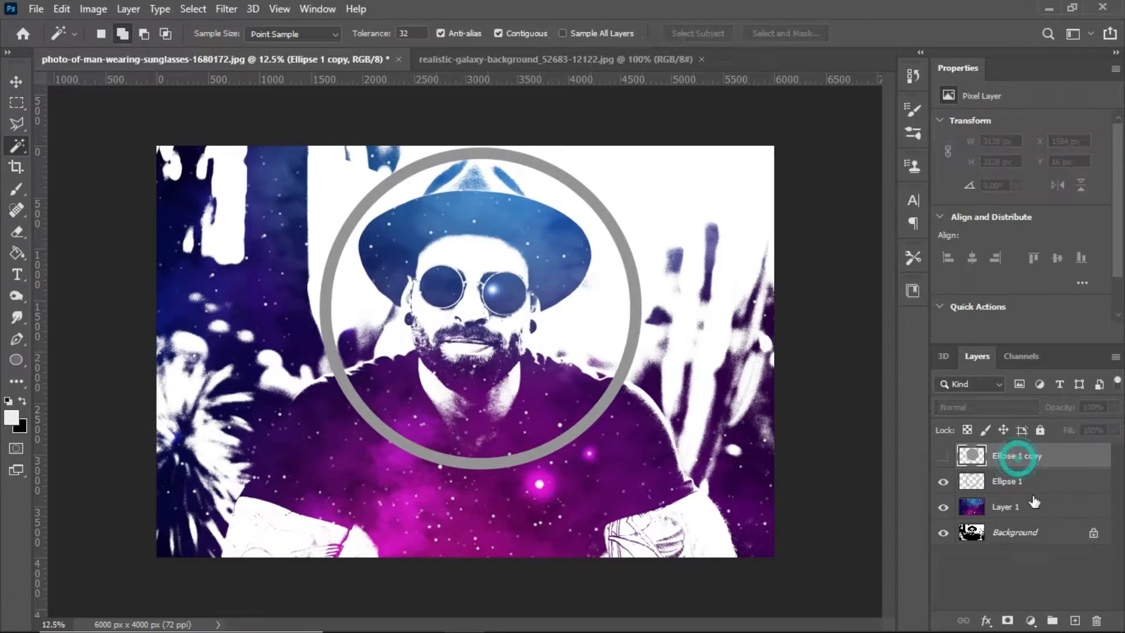
key("Delete")
left_click(20, 82)
left_click_drag(605, 217, 593, 265)
Step: Merge the galaxy layer with the portrait Background layer
left_click(1005, 481)
left_click(1020, 510, "shift")
key("ctrl+e")
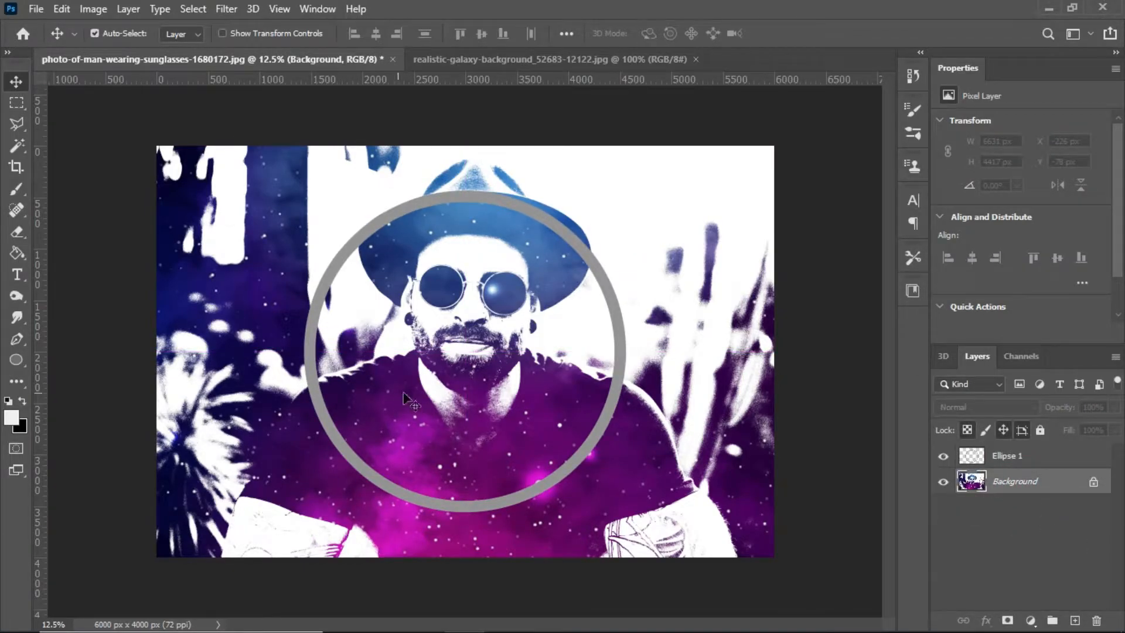
Step: Unlock the merged Background layer, turning it into a regular layer
left_click_drag(460, 387, 463, 390)
left_click(1034, 483)
left_click(1114, 492)
left_click(1093, 481)
Step: Scale the merged portrait layer to about 5518 × 3679 px and position it so the head fits inside the ring
left_click_drag(487, 325, 480, 381)
key("ctrl+t")
left_click_drag(768, 613, 694, 563)
left_click_drag(473, 435, 509, 432)
left_click_drag(728, 557, 755, 573)
left_click_drag(499, 392, 493, 399)
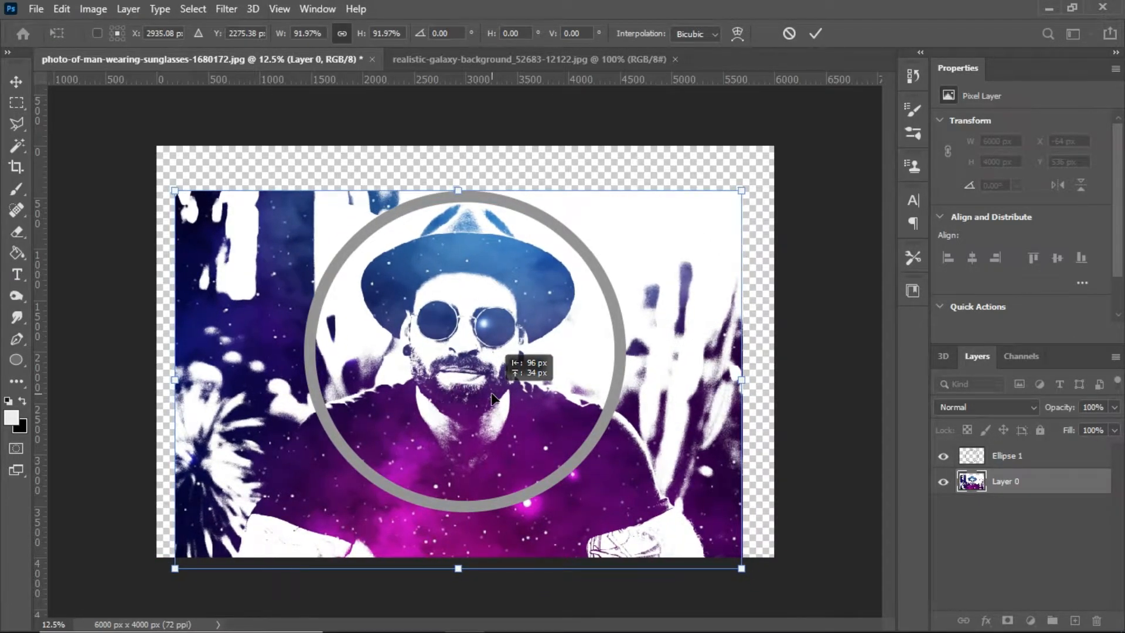
key("Return")
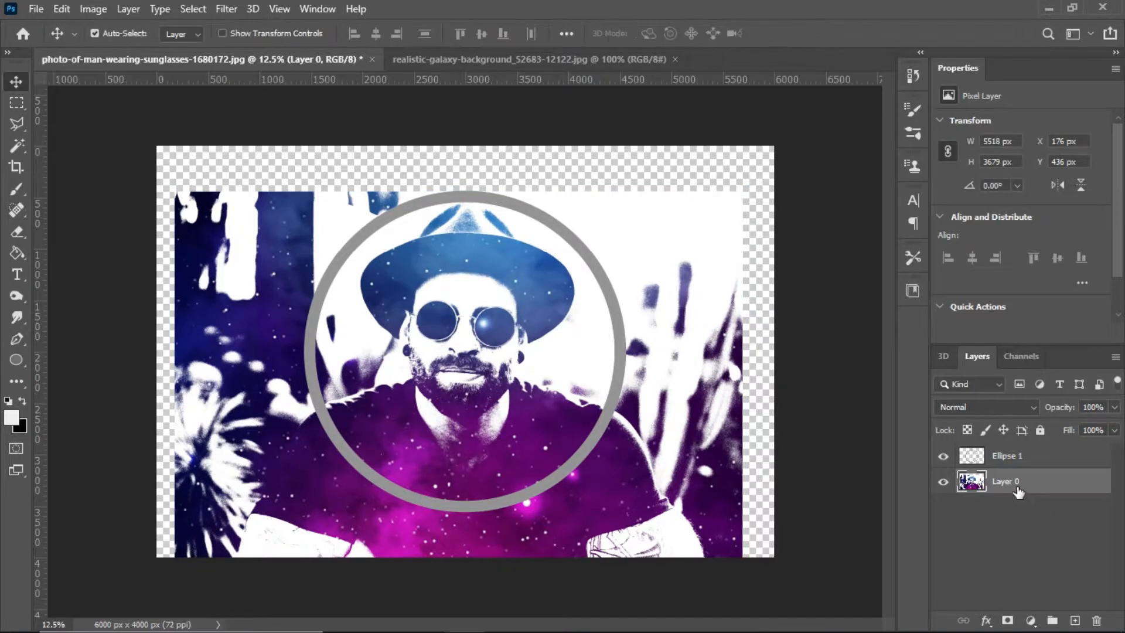
Step: Erase most of the portrait layer outside the ring with a much larger Eraser brush
left_click(13, 232)
key("bracketright")
key("bracketright")
key("bracketright")
key("bracketright")
key("bracketright")
key("bracketright")
key("bracketright")
key("bracketright")
mouse_move(208, 295)
left_mouse_down()
mouse_move(224, 263)
mouse_move(371, 156)
mouse_move(287, 212)
mouse_move(241, 317)
mouse_move(218, 440)
mouse_move(238, 545)
mouse_move(244, 457)
mouse_move(321, 527)
mouse_move(441, 566)
mouse_move(536, 558)
mouse_move(605, 516)
mouse_move(658, 452)
mouse_move(718, 514)
mouse_move(703, 388)
mouse_move(720, 238)
mouse_move(686, 212)
mouse_move(537, 149)
mouse_move(445, 137)
mouse_move(341, 174)
mouse_move(258, 267)
left_mouse_up()
Step: Select the area outside the ring with the Magic Wand and delete the portrait layer's leftovers there
left_click(1023, 457)
key("w")
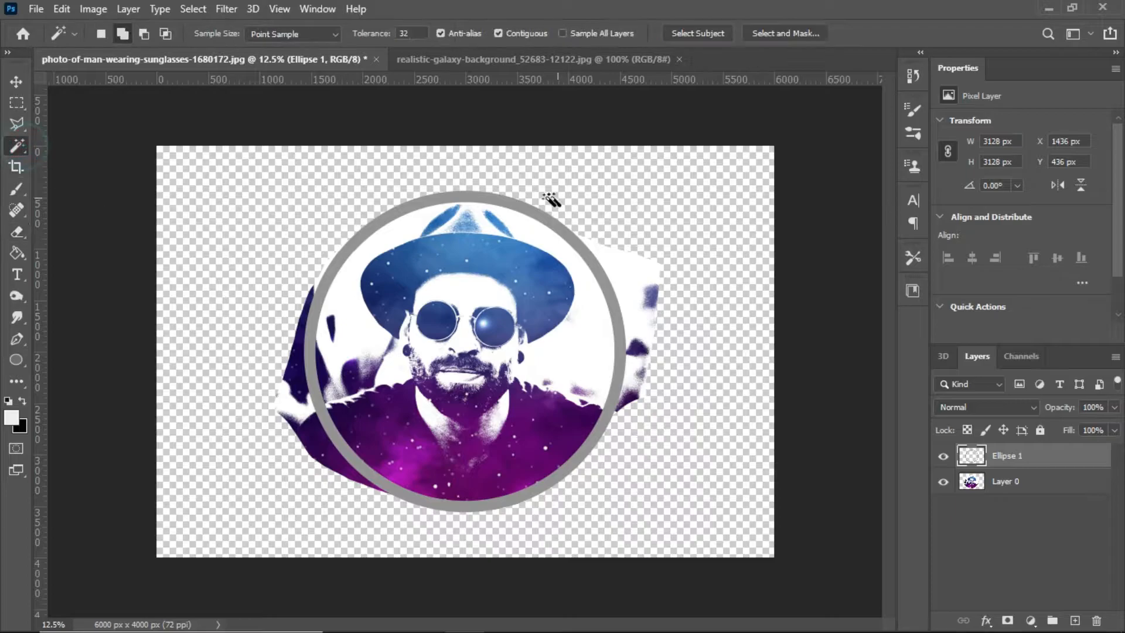
left_click(515, 205)
left_click(610, 207)
left_click(1017, 484)
key("Delete")
Step: Create a new empty layer and place it below the portrait layer
scroll(490, 345, "down", 4)
scroll(475, 347, "up", 5)
left_click(1075, 621)
left_click_drag(1025, 484, 1024, 513)
Step: Set the foreground color to a mid grey and the background color to #616161
left_click(13, 421)
left_click_drag(643, 394, 643, 365)
left_click(989, 257)
left_click(20, 426)
left_click_drag(630, 320, 629, 384)
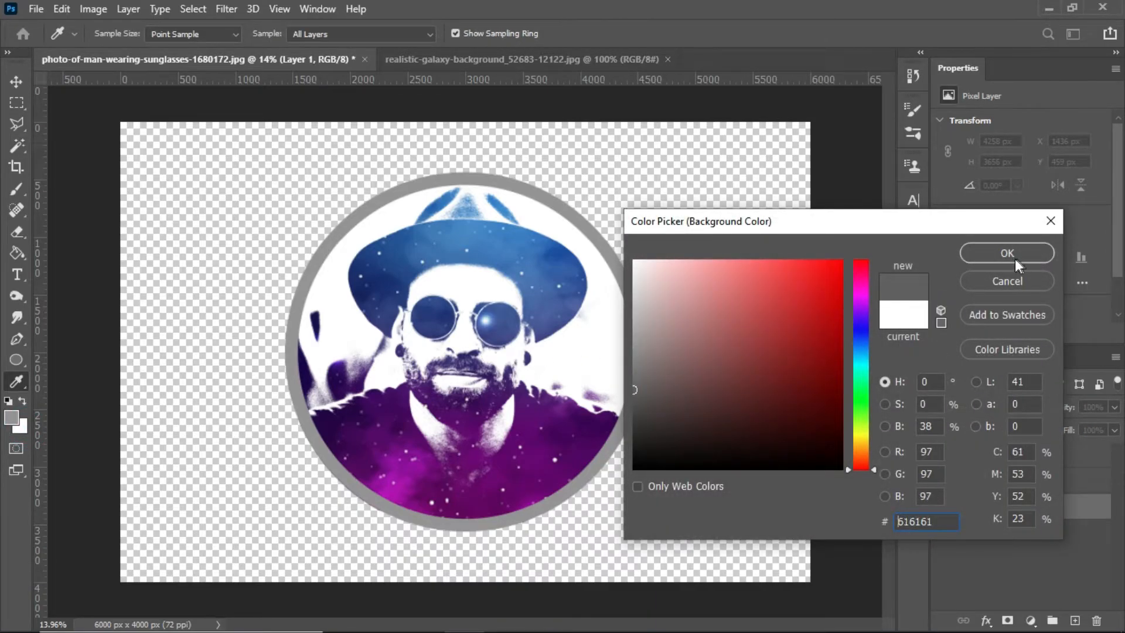
left_click(1020, 264)
Step: Fill the new bottom layer with a radial foreground-to-background gradient using the Gradient tool
key("w")
right_click(13, 255)
left_click(77, 254)
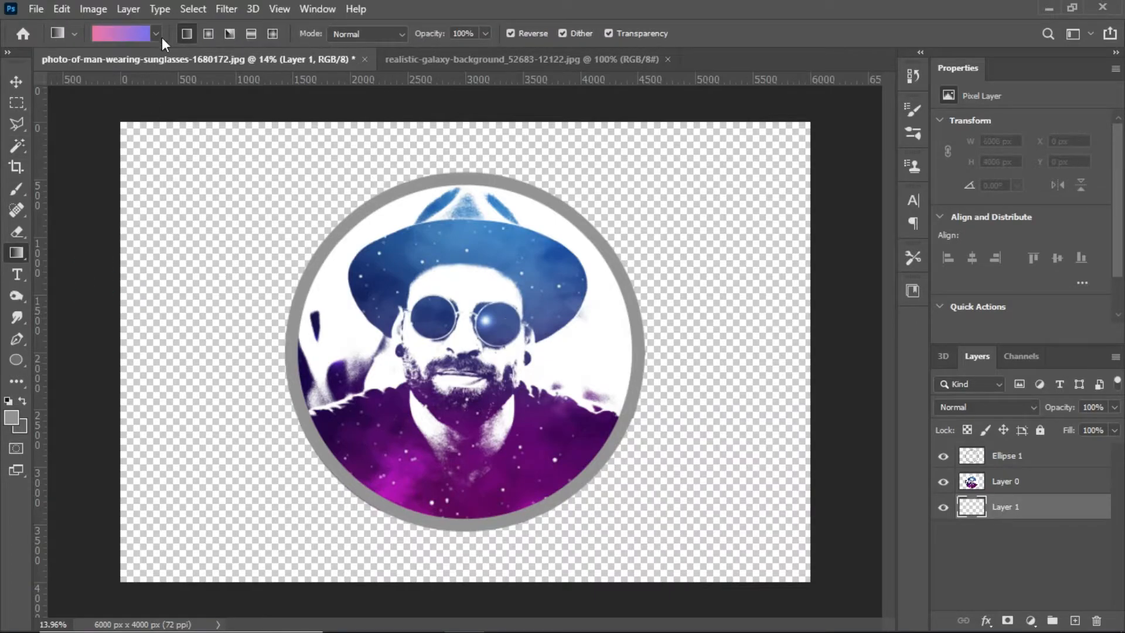
left_click(156, 33)
left_click(47, 64)
left_click(56, 97)
left_click(185, 29)
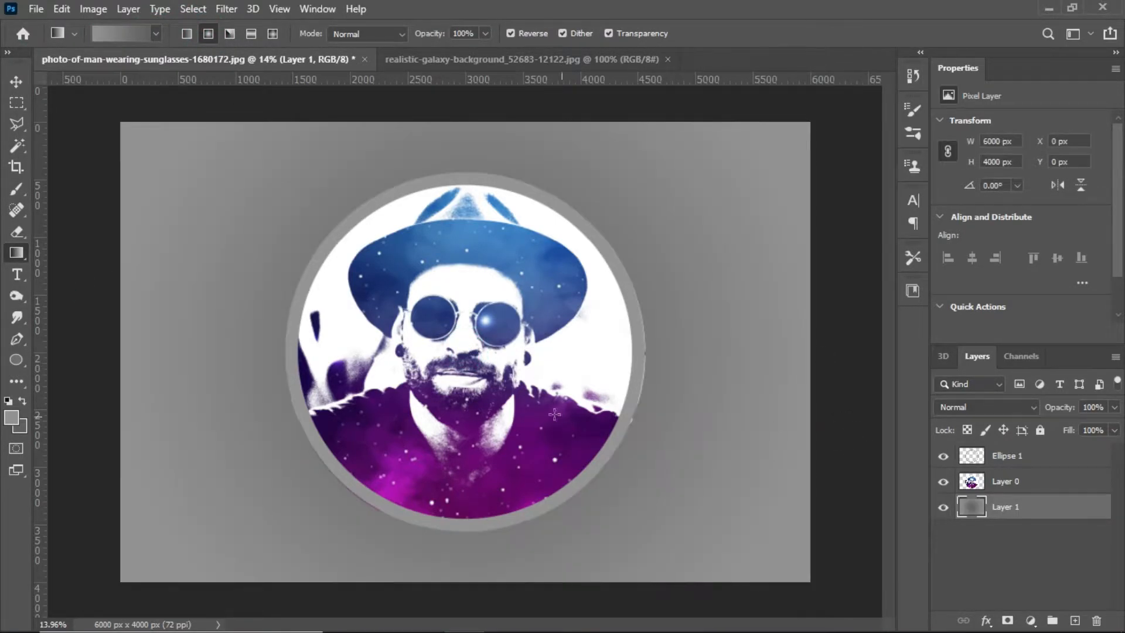
Step: Set the foreground color to #c4c4c4 and redraw the radial gradient outward from behind the portrait
left_click(15, 417)
left_click_drag(659, 309, 627, 308)
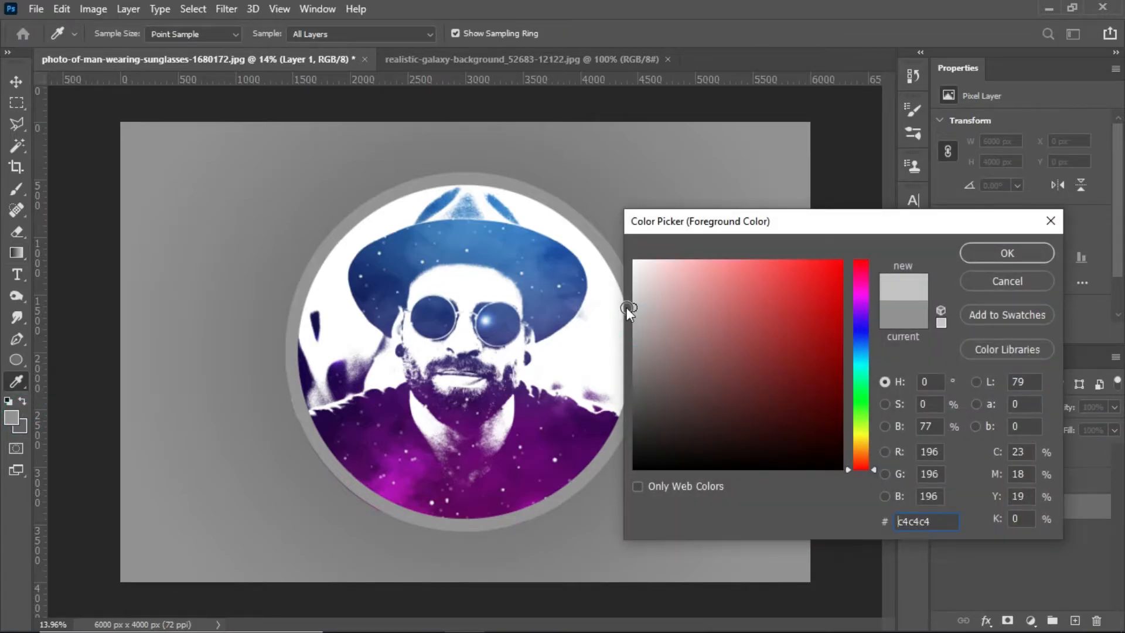
left_click(993, 253)
left_click_drag(471, 340, 723, 344)
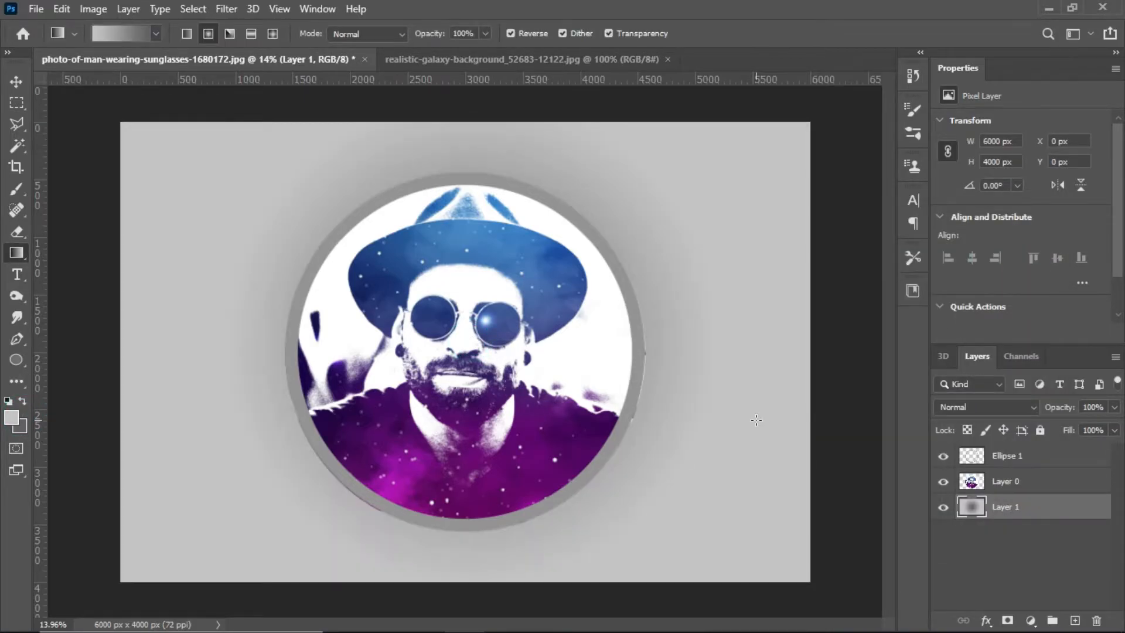
left_click_drag(480, 332, 699, 378)
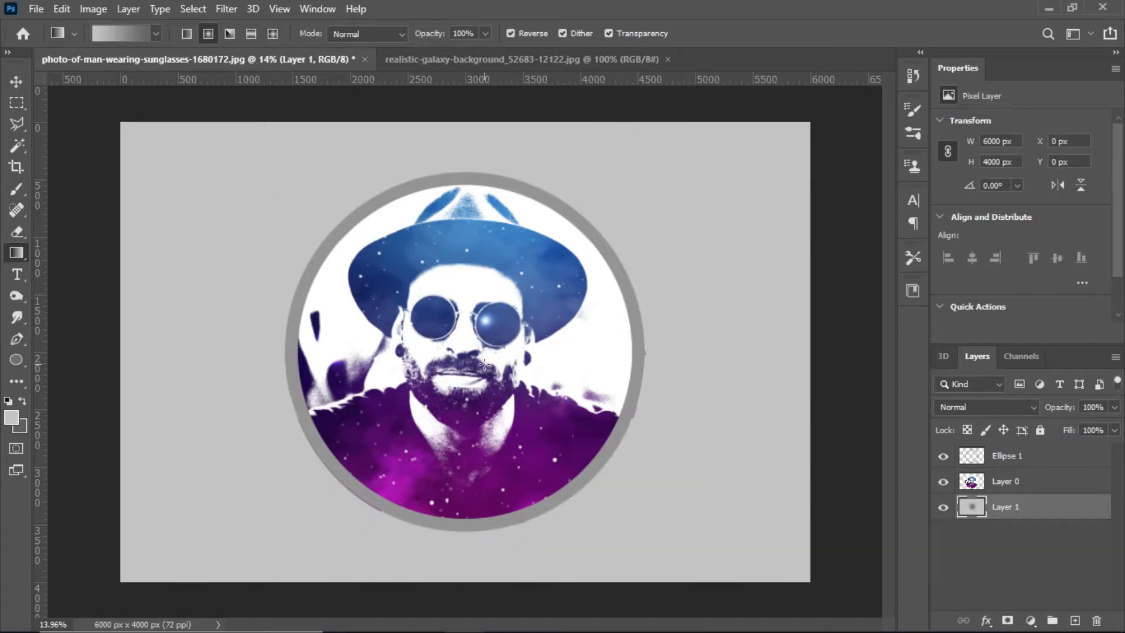
scroll(484, 363, "up", 2)
scroll(487, 361, "down", 3)
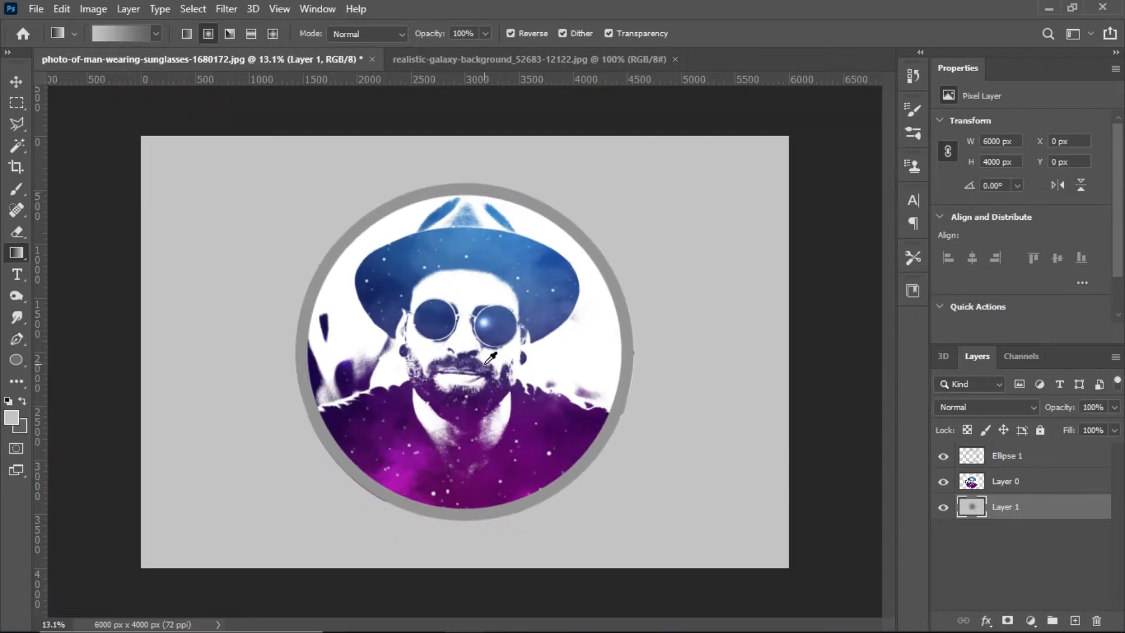
Step: Add another copy of the galaxy image to the portrait document, directly above the ring layer
left_click(1028, 482)
left_click(1027, 460)
left_click(441, 59)
left_click(16, 82)
left_click_drag(561, 344, 798, 629)
Step: Enlarge the new galaxy layer to about 6536 × 4354 px and position it over the canvas
key("ctrl+t")
left_click_drag(304, 227, 170, 156)
left_click_drag(542, 375, 510, 376)
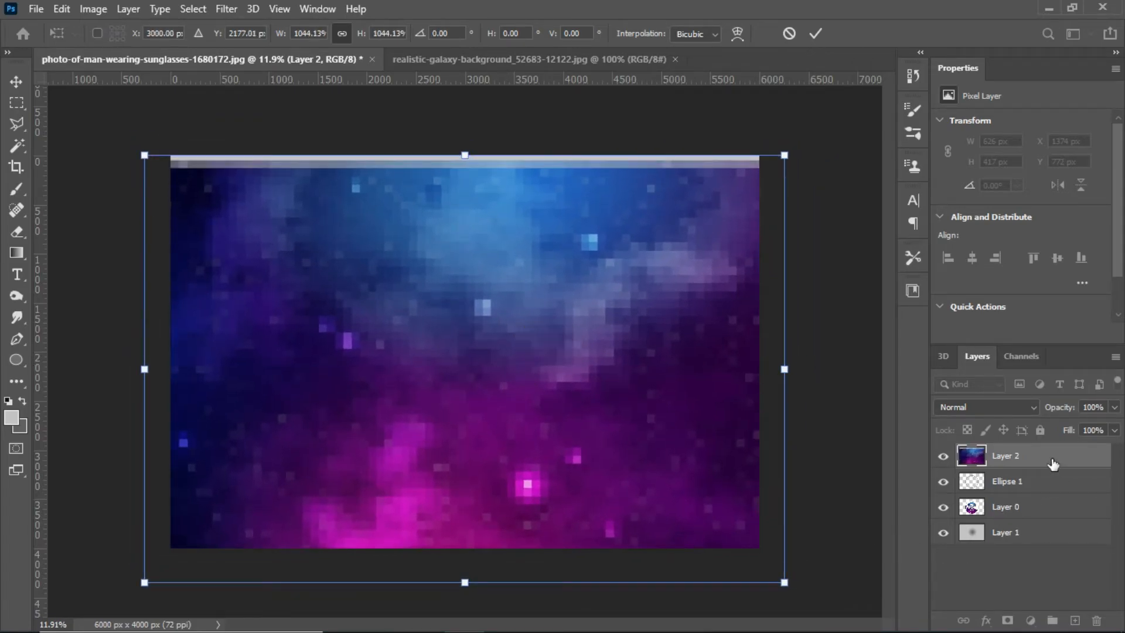
key("Return")
Step: Clip the new galaxy layer to the ring layer below with a clipping mask
right_click(1009, 454)
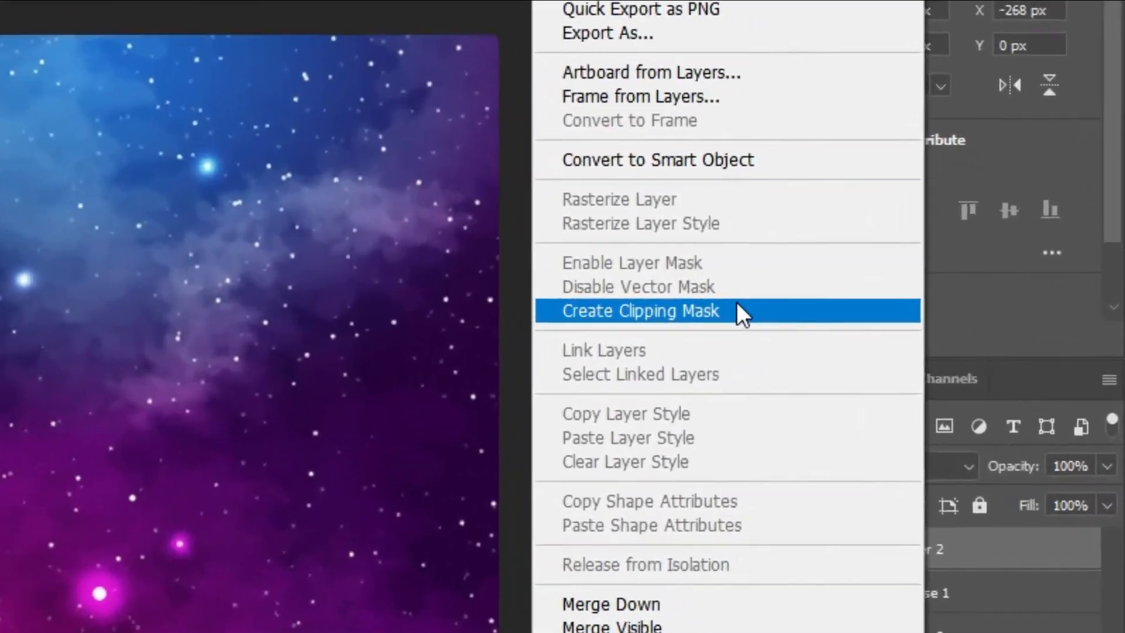
left_click(737, 303)
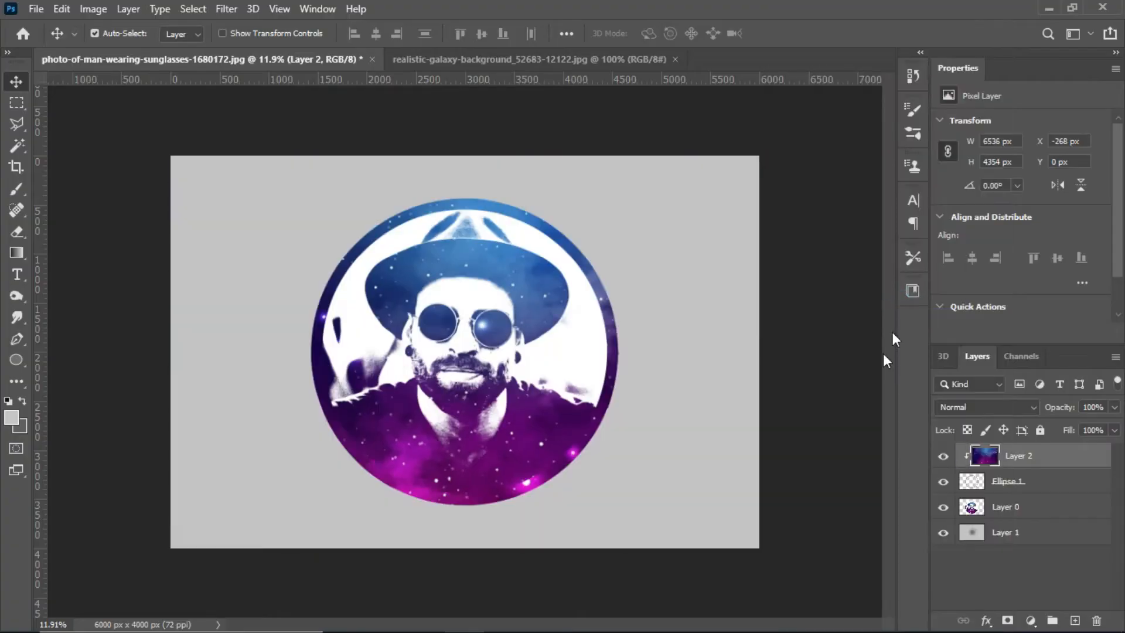
scroll(410, 352, "down", 2)
scroll(503, 375, "up", 3)
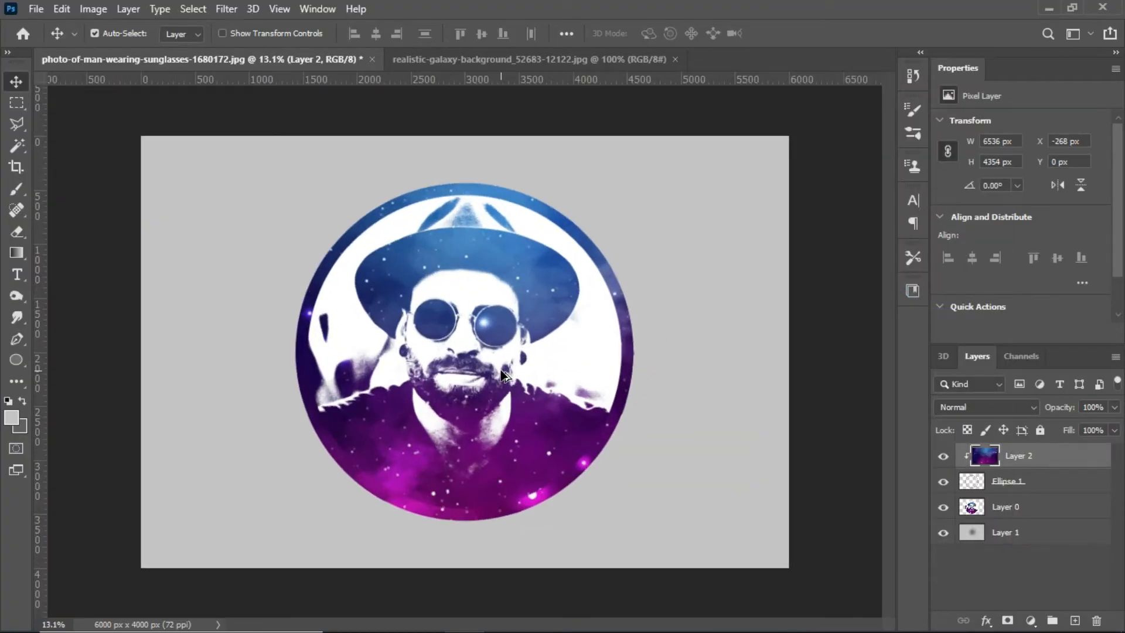
scroll(503, 375, "down", 1)
scroll(462, 416, "up", 1)
Step: Enlarge the clipped galaxy layer to about 6809 × 4536 px
key("ctrl+t")
left_click_drag(829, 598, 898, 541)
key("Return")
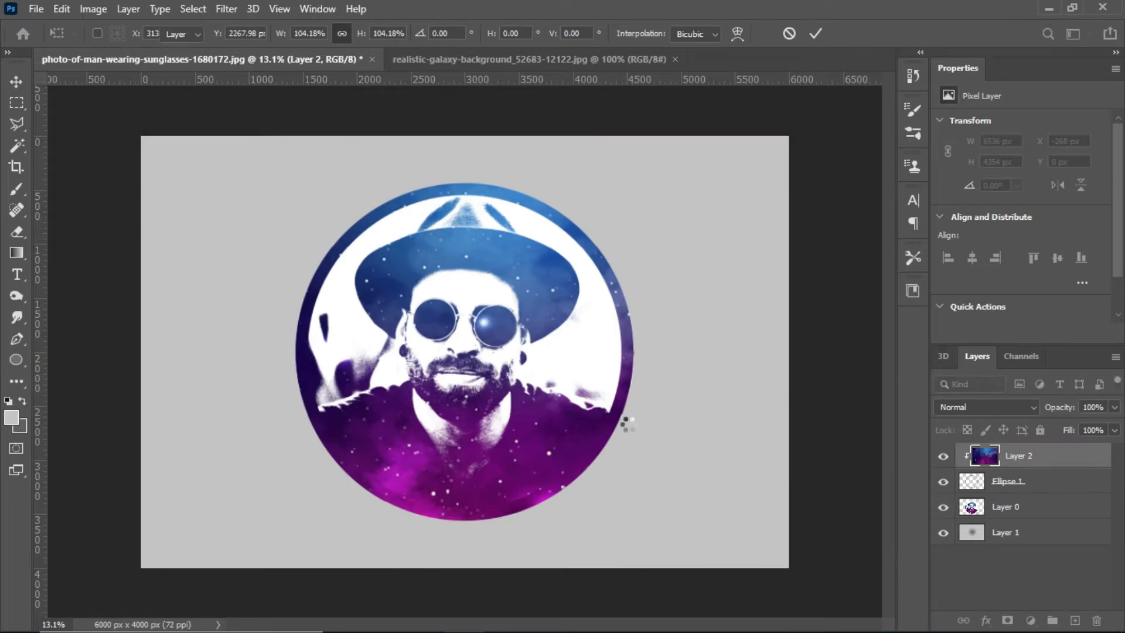
scroll(521, 364, "down", 3)
scroll(522, 364, "up", 2)
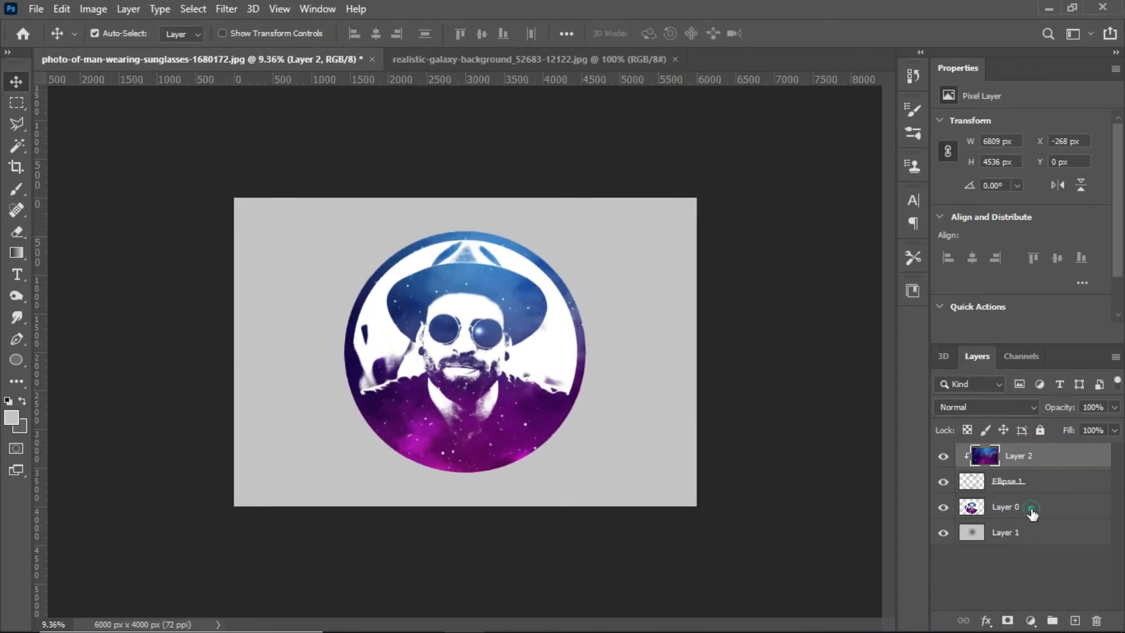
Step: Redraw the radial gradient on the background Layer 1 so light grey spreads from the centre to darker grey edges
left_click(1025, 532)
left_click(18, 253)
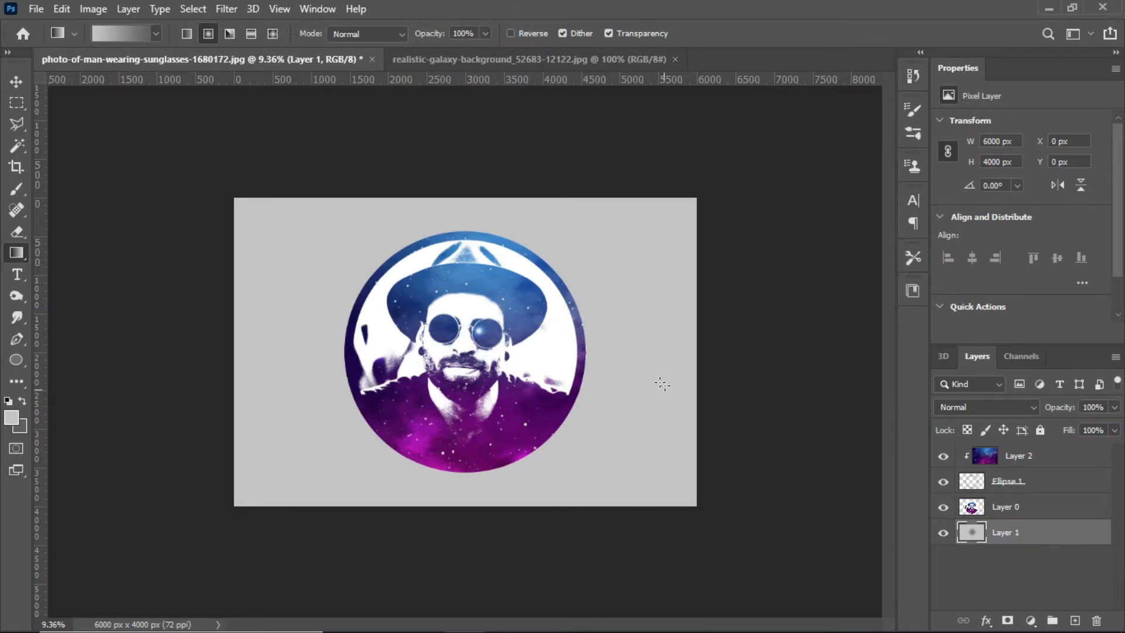
left_click_drag(665, 386, 666, 376)
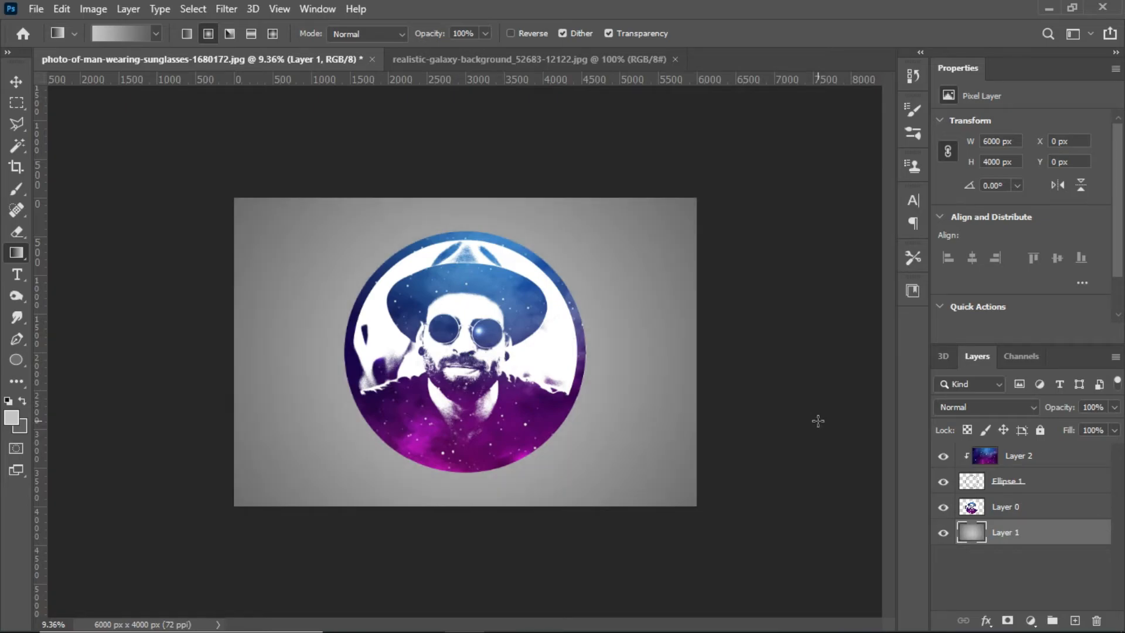
Step: Scale down the galaxy, ring and portrait layers together, bringing them to about 5782 × 3852 px, and shift them up on the canvas
scroll(496, 384, "down", 1)
left_click(1019, 504)
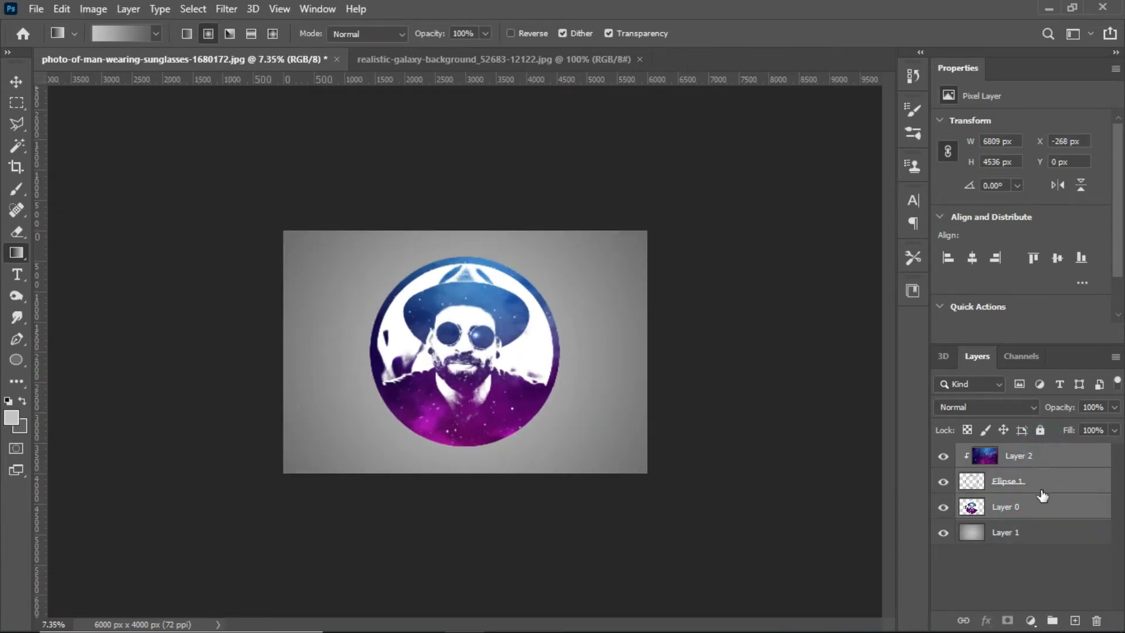
key("ctrl+t")
left_click_drag(684, 513, 615, 467)
mouse_move(466, 394)
left_mouse_down()
mouse_move(489, 401)
mouse_move(487, 389)
left_mouse_up()
key("Return")
Step: Erase the stray dark mark outside the ring, near the lower-right corner of the image, from the portrait layer
key("g")
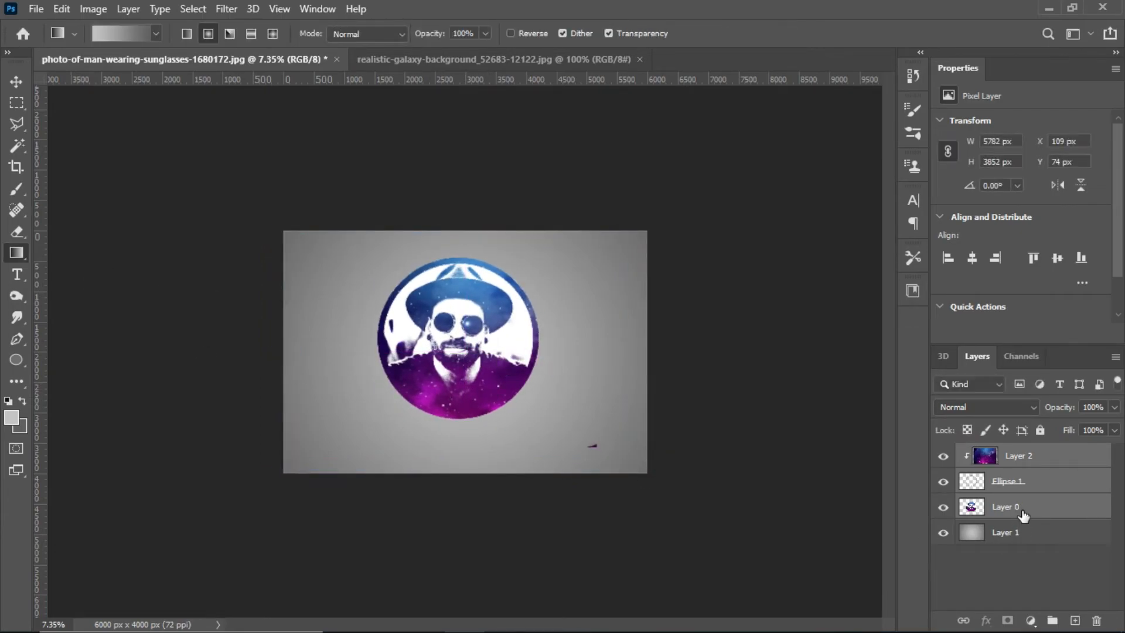
key("e")
left_click(597, 452)
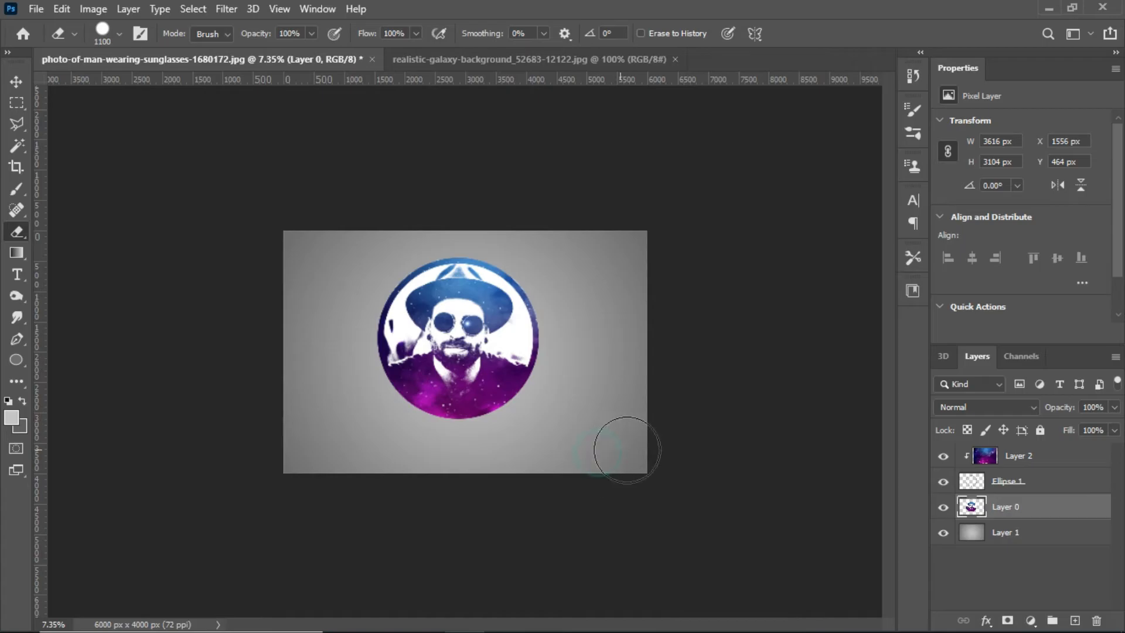
Step: Merge the galaxy, ring and portrait layers into one layer and move it to about X 1672 px, Y 340 px
scroll(463, 351, "up", 1)
key("v")
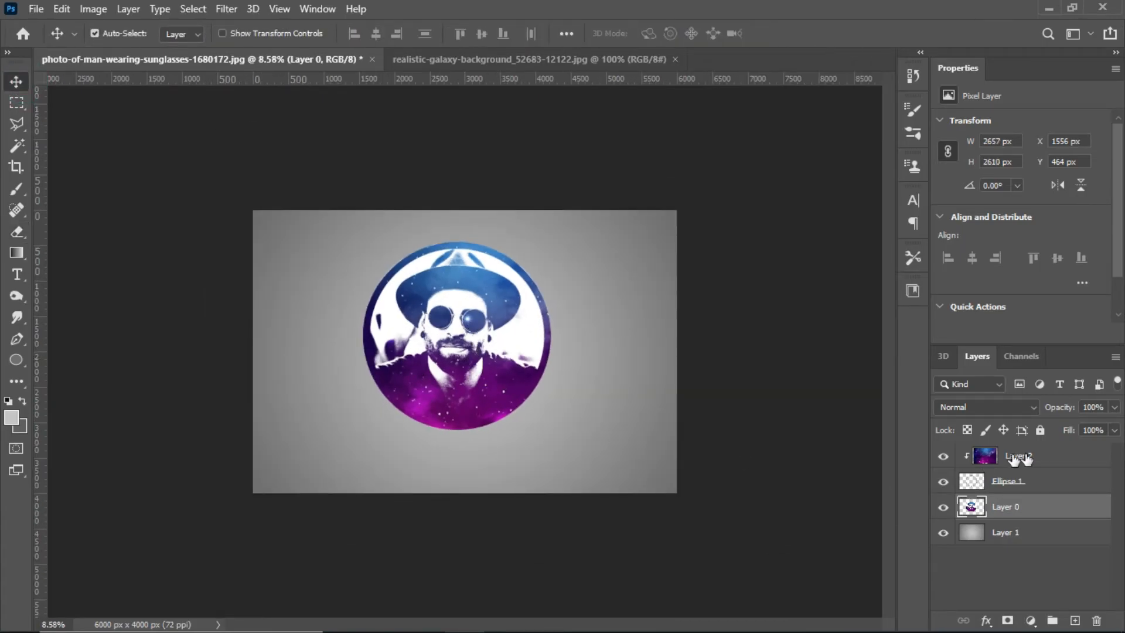
left_click(1000, 463, "shift")
key("ctrl+e")
mouse_move(452, 373)
left_mouse_down()
mouse_move(467, 371)
mouse_move(458, 360)
left_mouse_up()
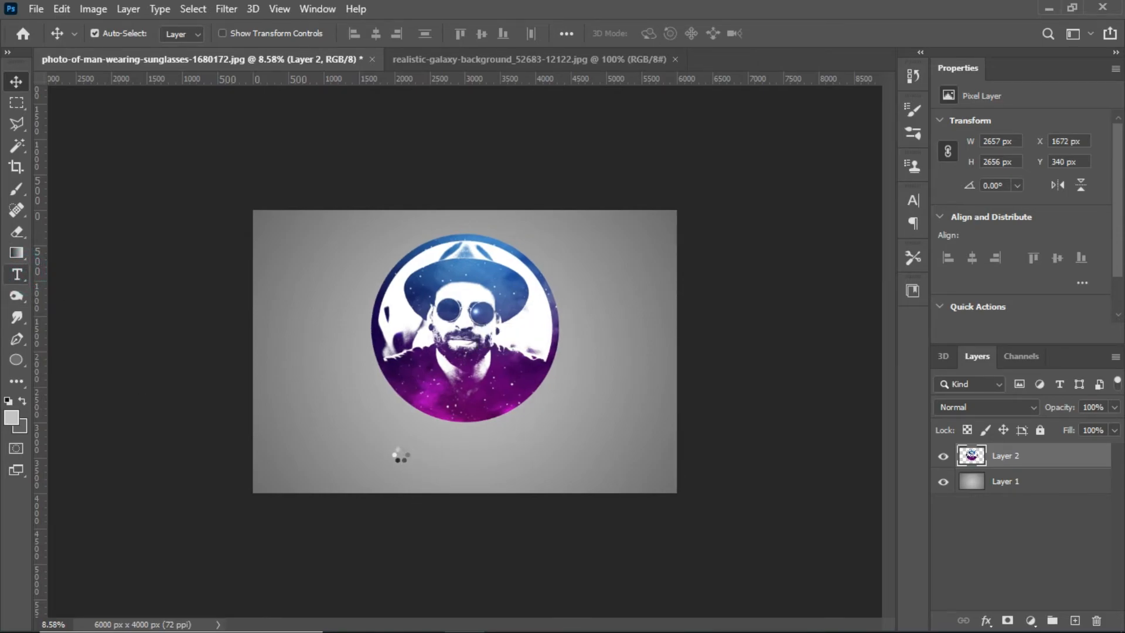
Step: Add the text "Your Name" below the portrait circle in white 72 pt Brush Script MT
left_click(401, 451)
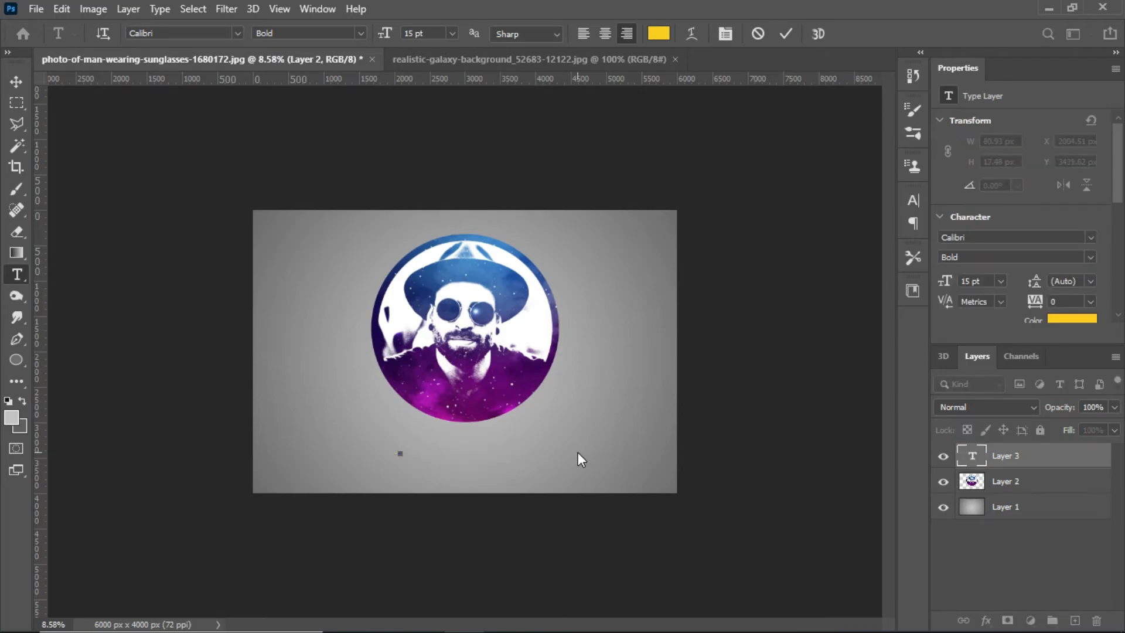
left_click(236, 32)
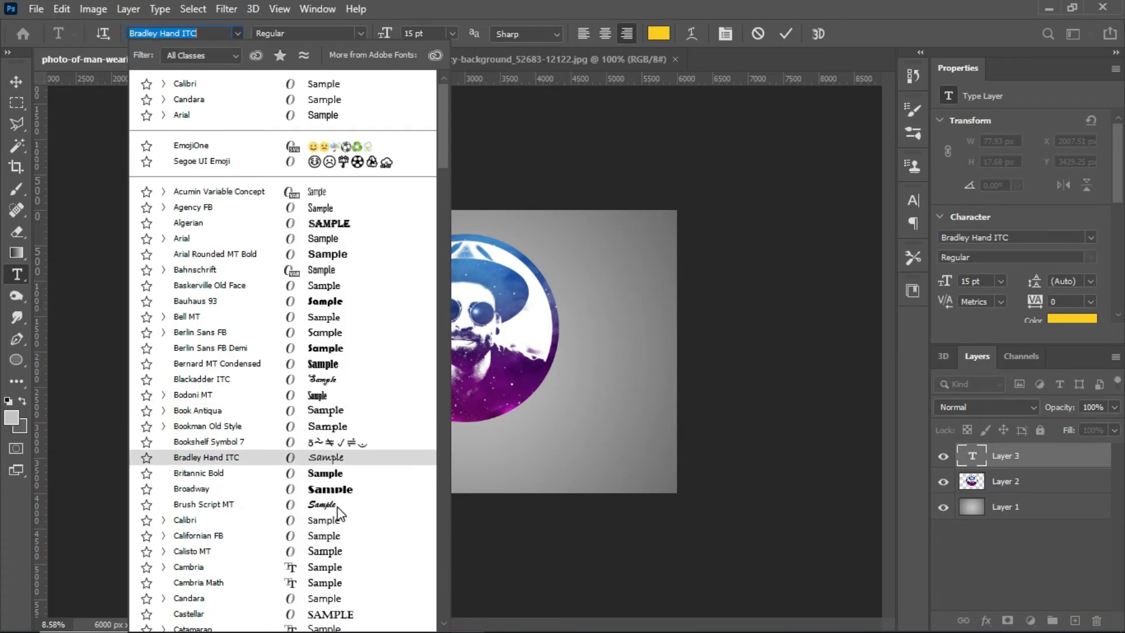
left_click(319, 504)
left_click(658, 36)
left_click(649, 288)
left_click(970, 253)
left_click(452, 33)
left_click(426, 249)
left_click(786, 33)
Step: Enlarge the "Your Name" text to about 2413 × 761 px and place it just below the portrait circle
key("ctrl+t")
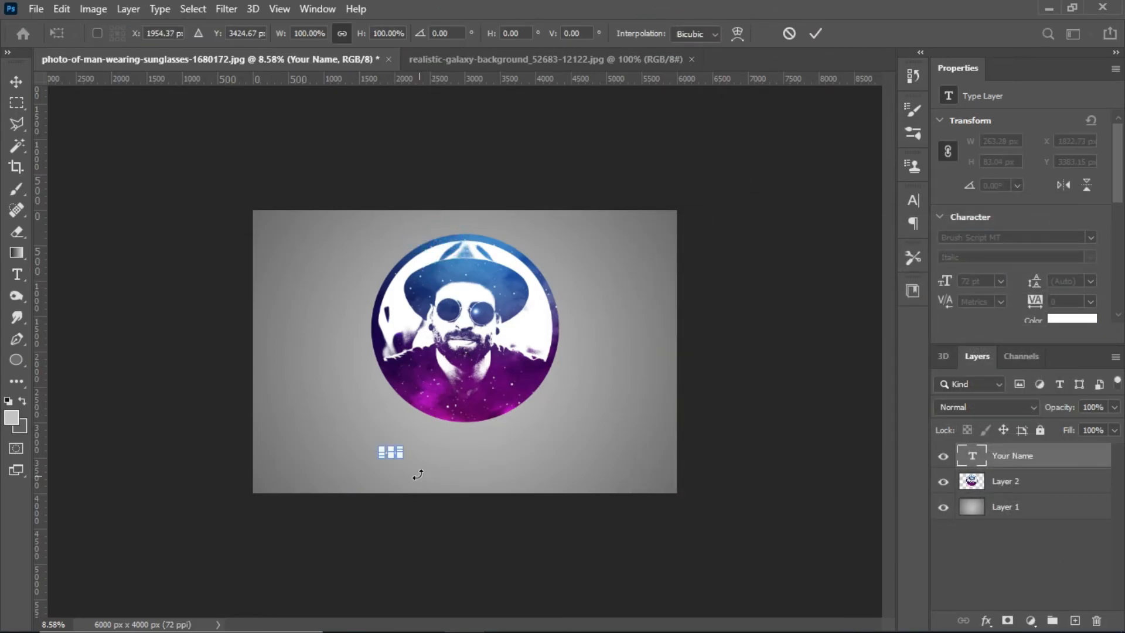
left_click_drag(434, 468, 551, 503)
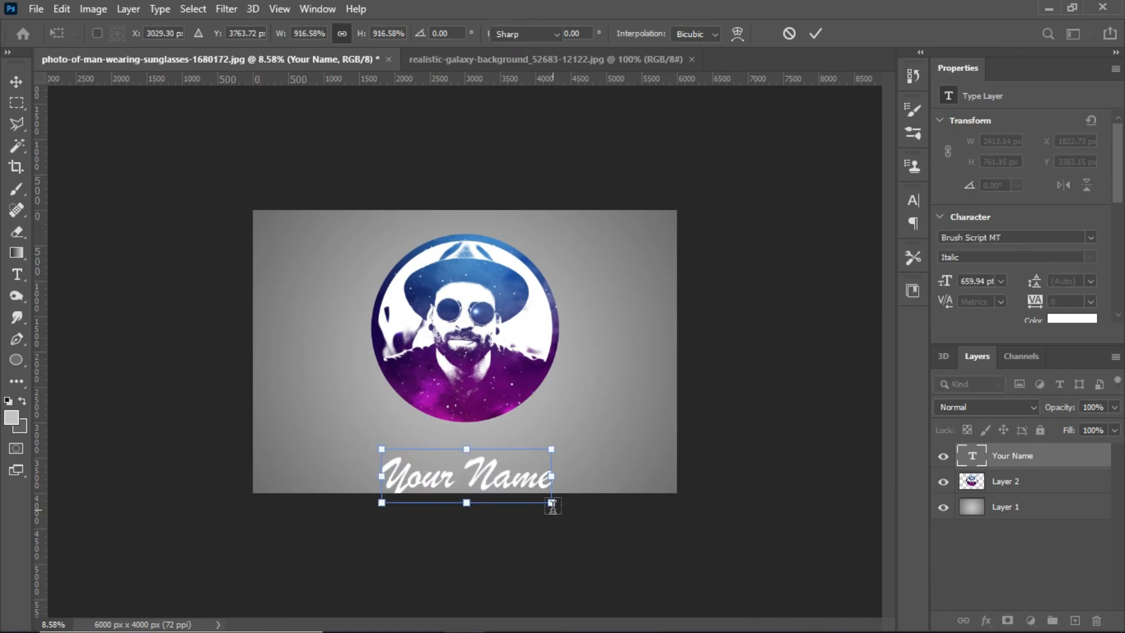
key("Return")
left_click(17, 86)
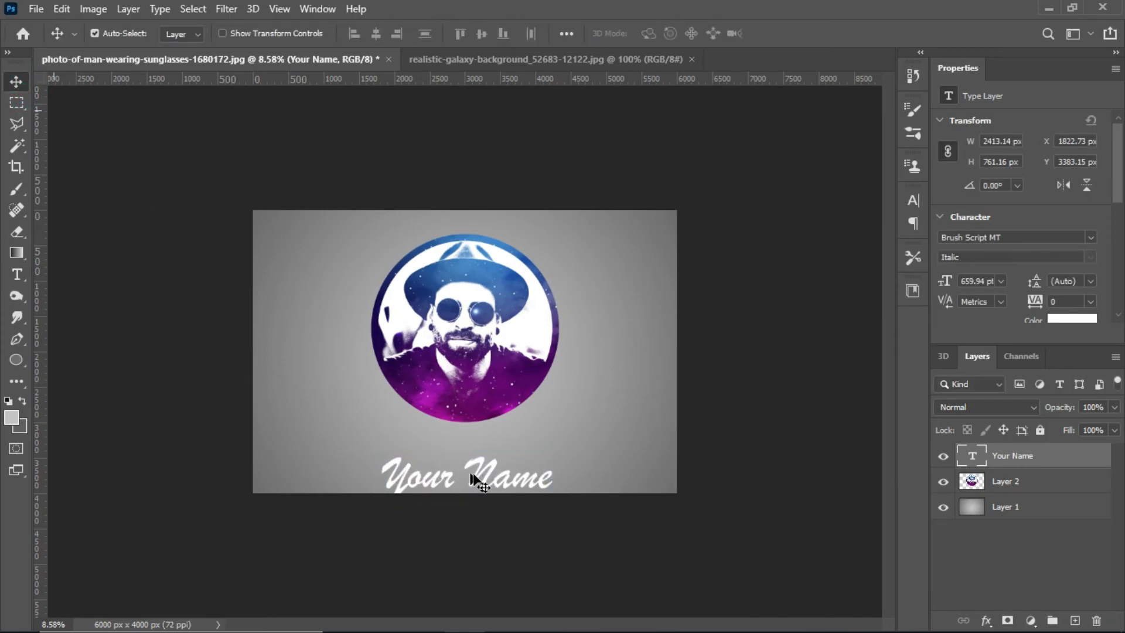
left_click_drag(476, 476, 477, 463)
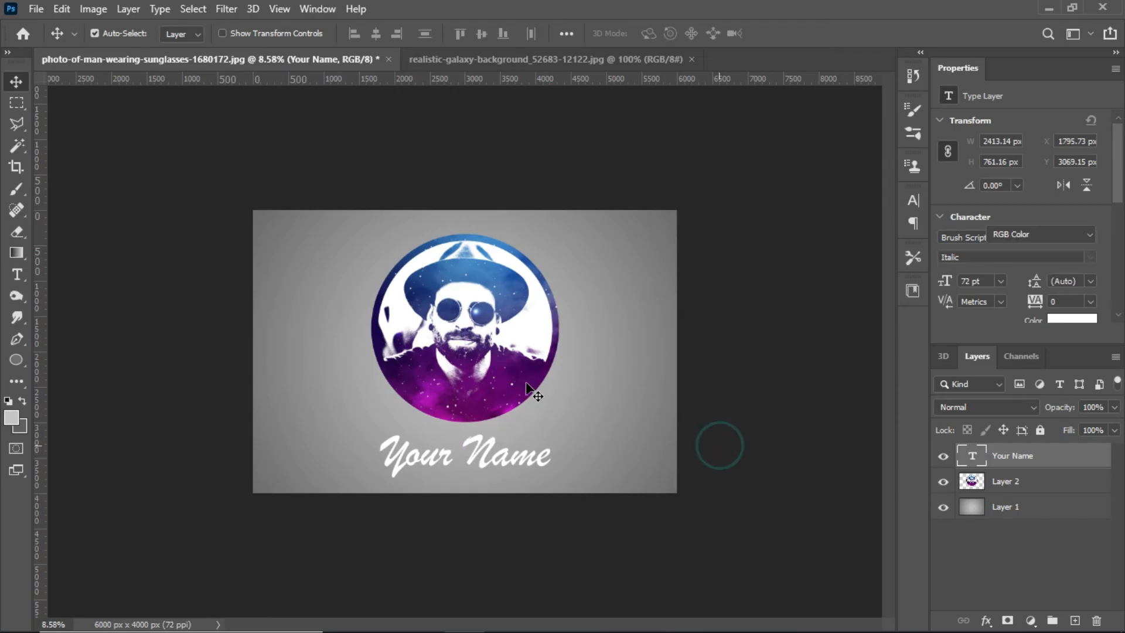